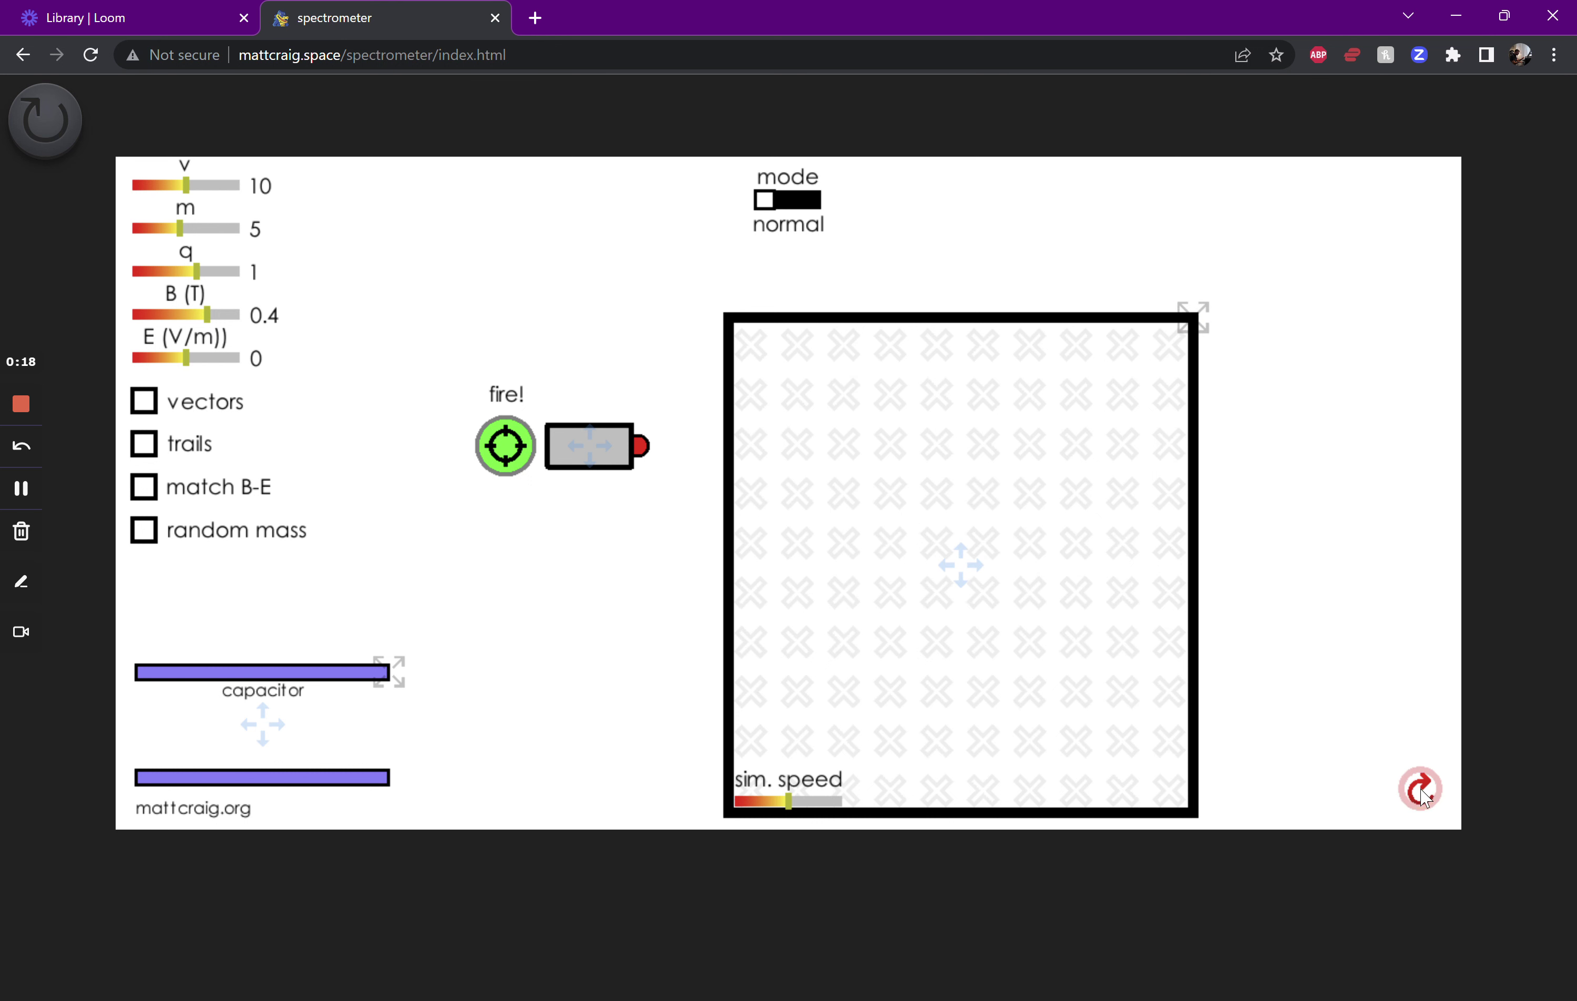
Step: Reset the simulation and lower the particle gun so it faces the lower half of the magnetic field region
click(1421, 791)
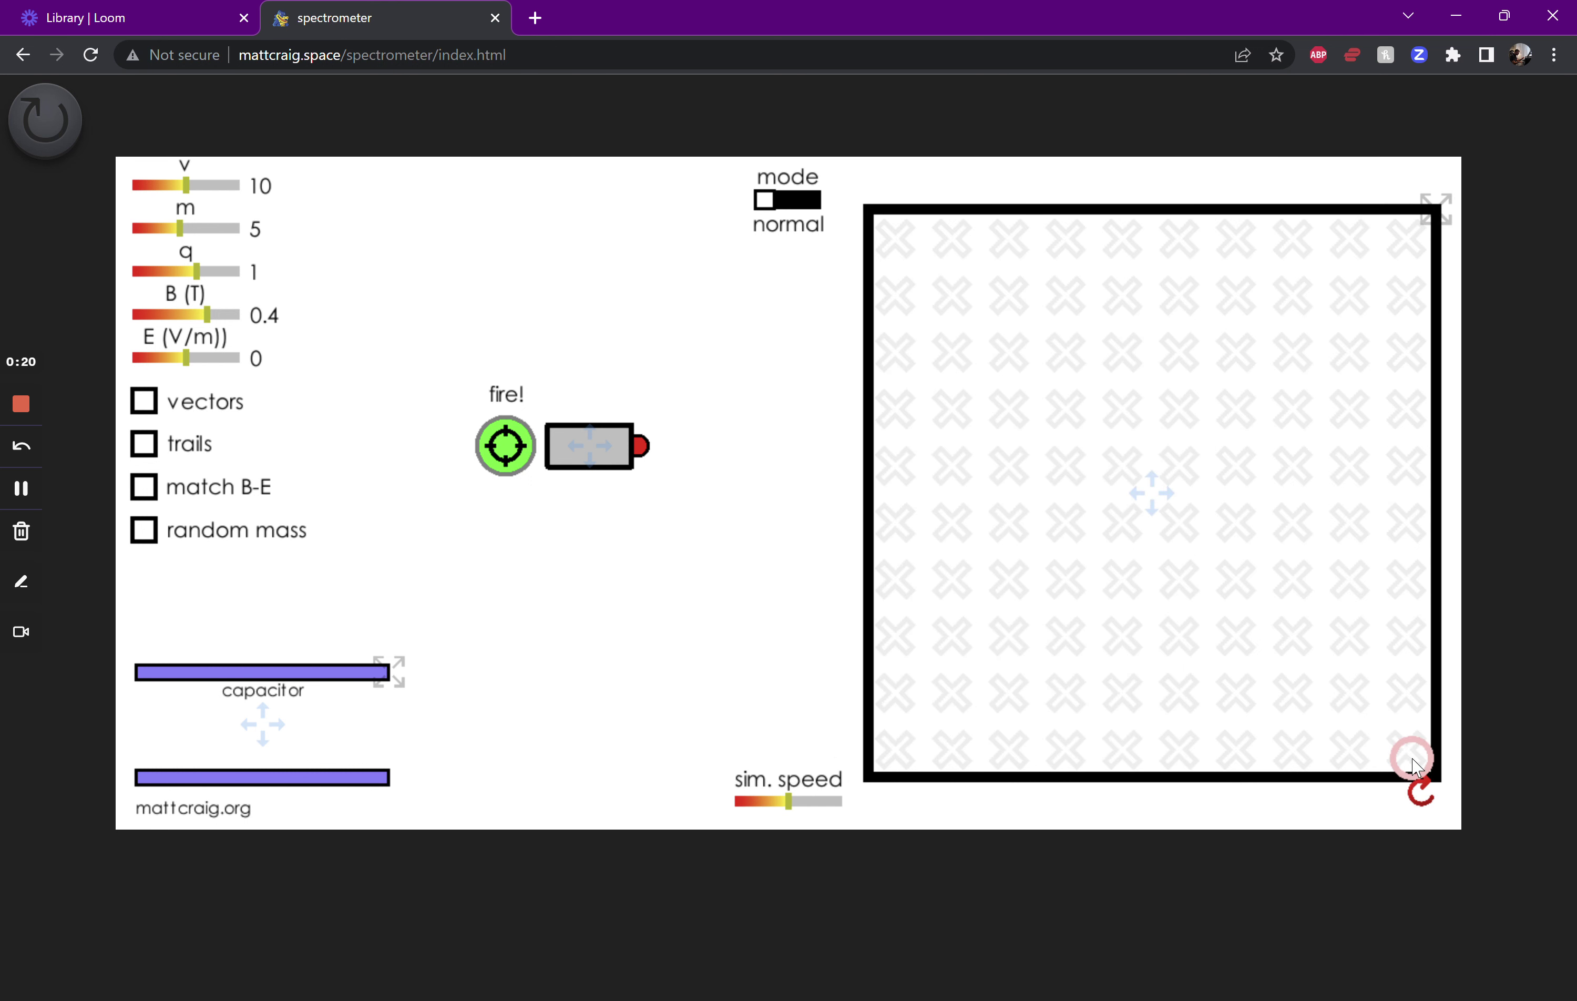
drag(773, 802, 791, 800)
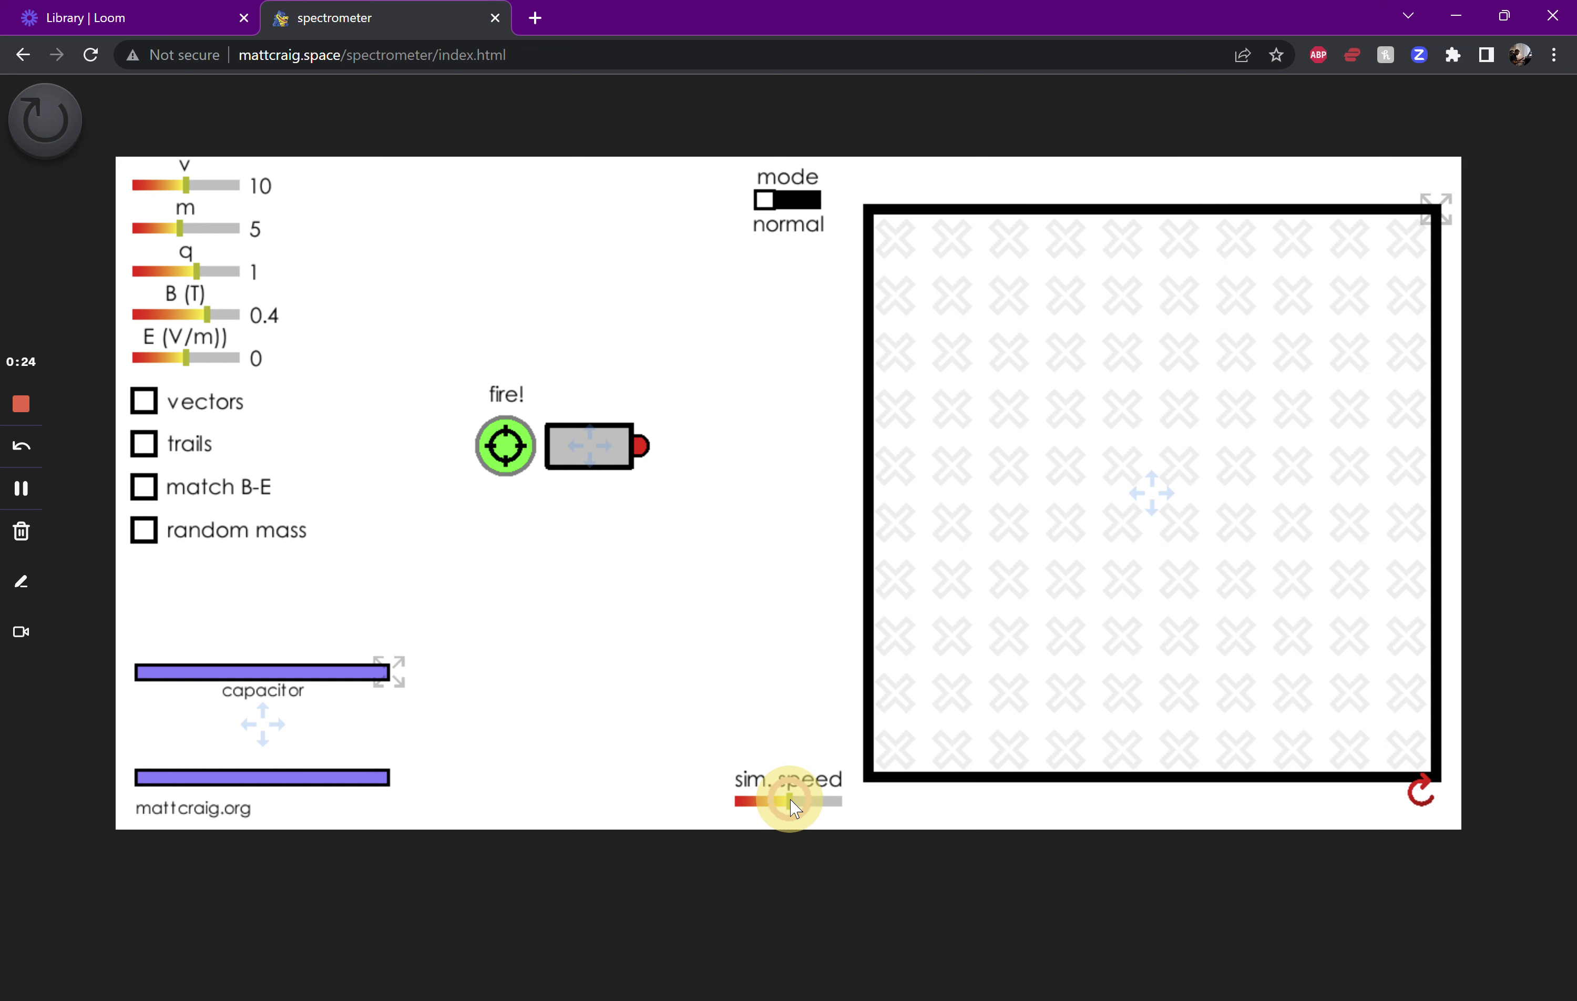
drag(604, 431, 629, 557)
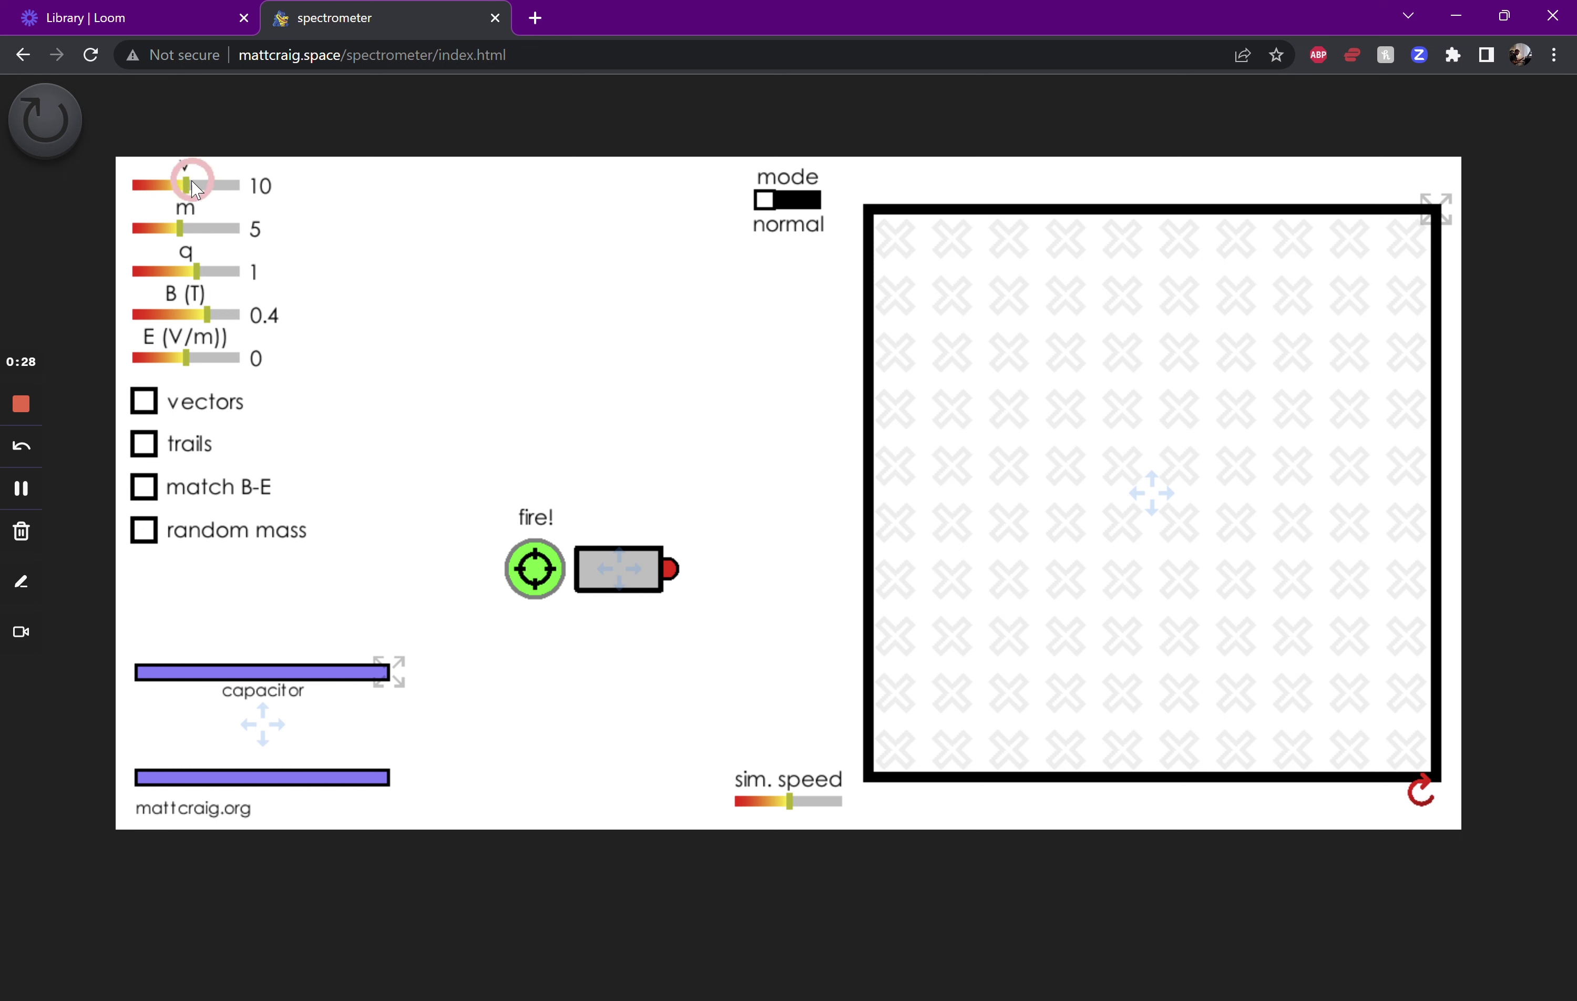
Step: Fire particles into the magnetic field at velocity 14 and again at velocity 5
drag(191, 180, 239, 190)
click(535, 568)
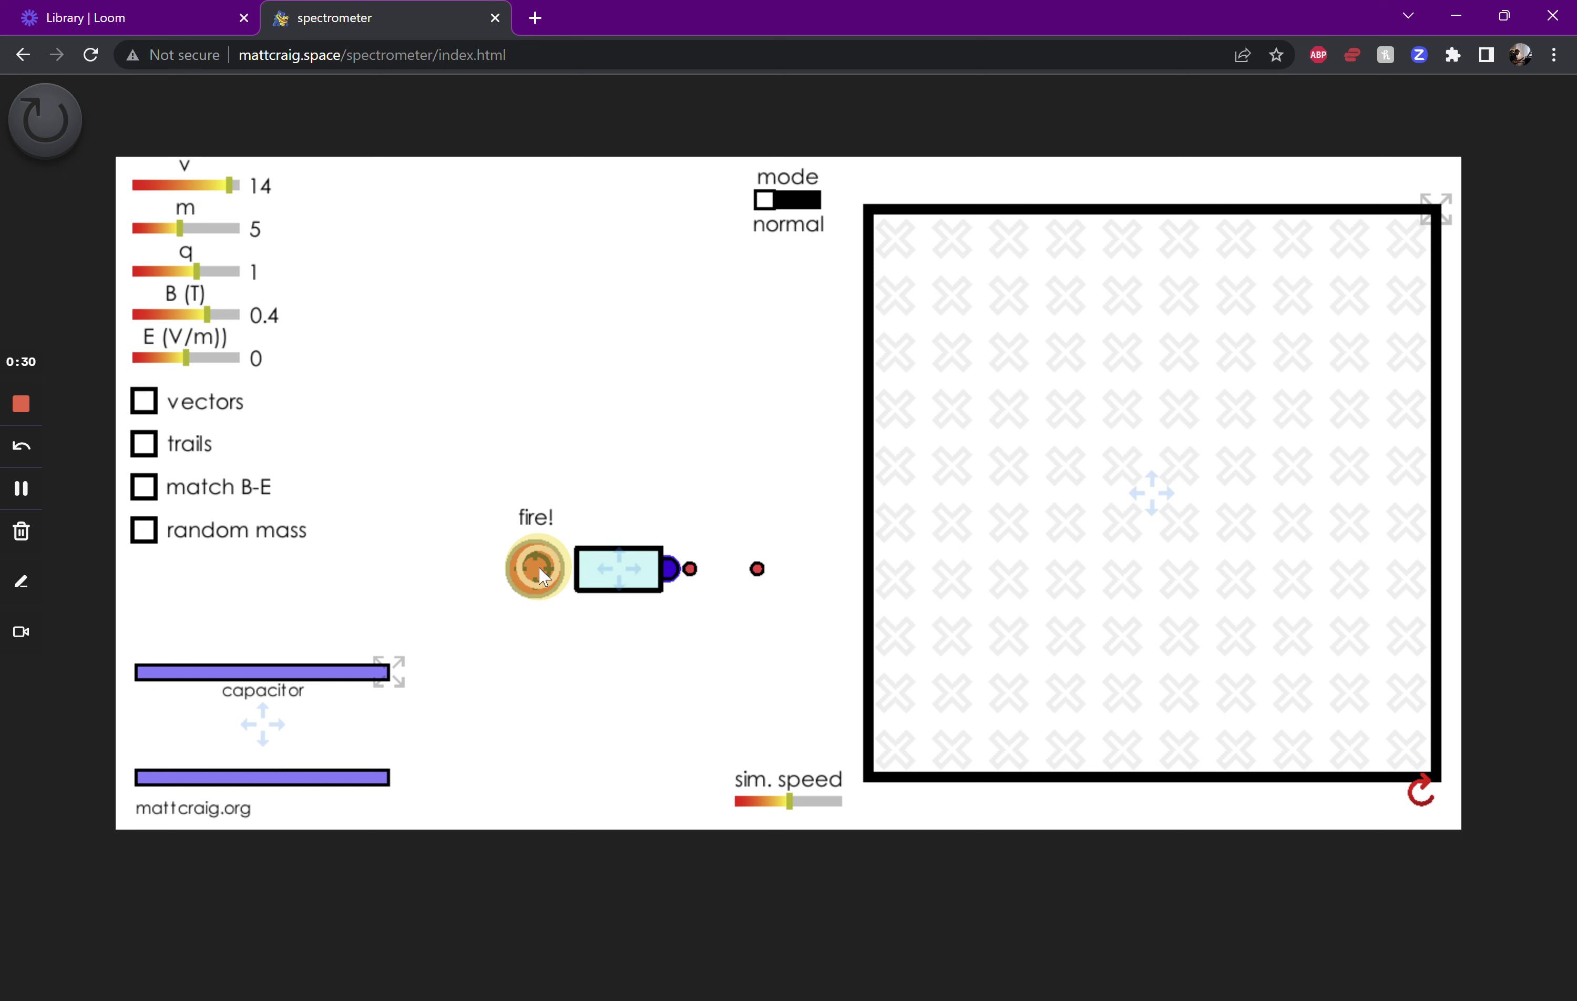
drag(229, 184, 71, 180)
click(547, 590)
Step: Fire particles into the field with mass 8 and again with mass 3
drag(181, 228, 216, 229)
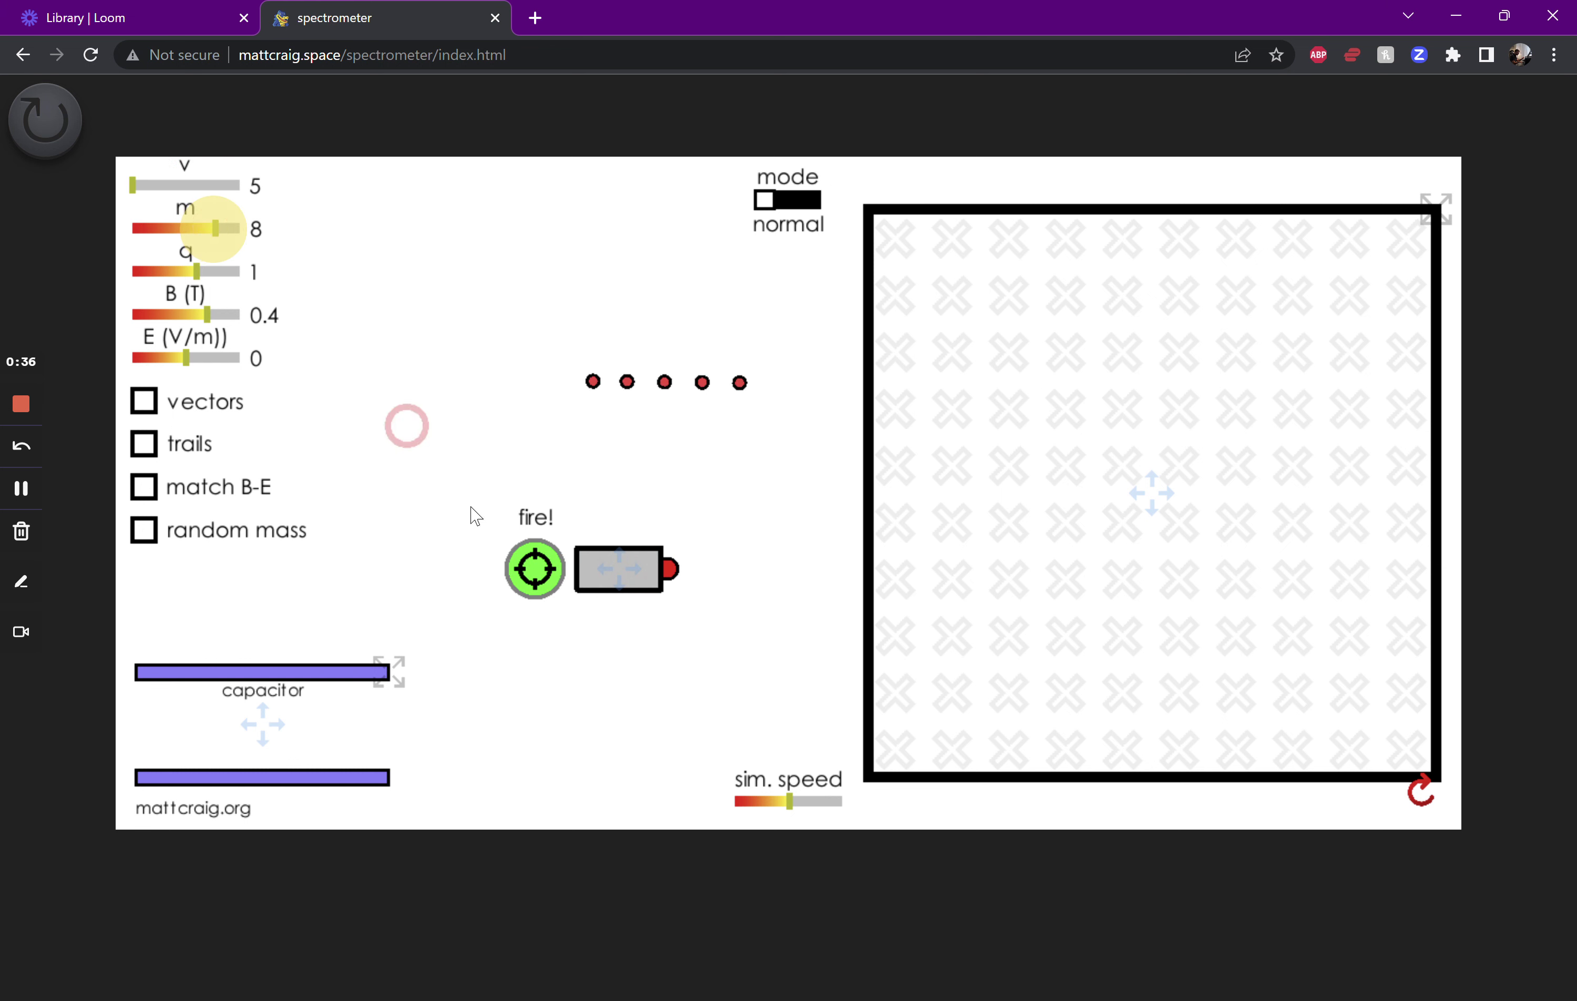
click(536, 567)
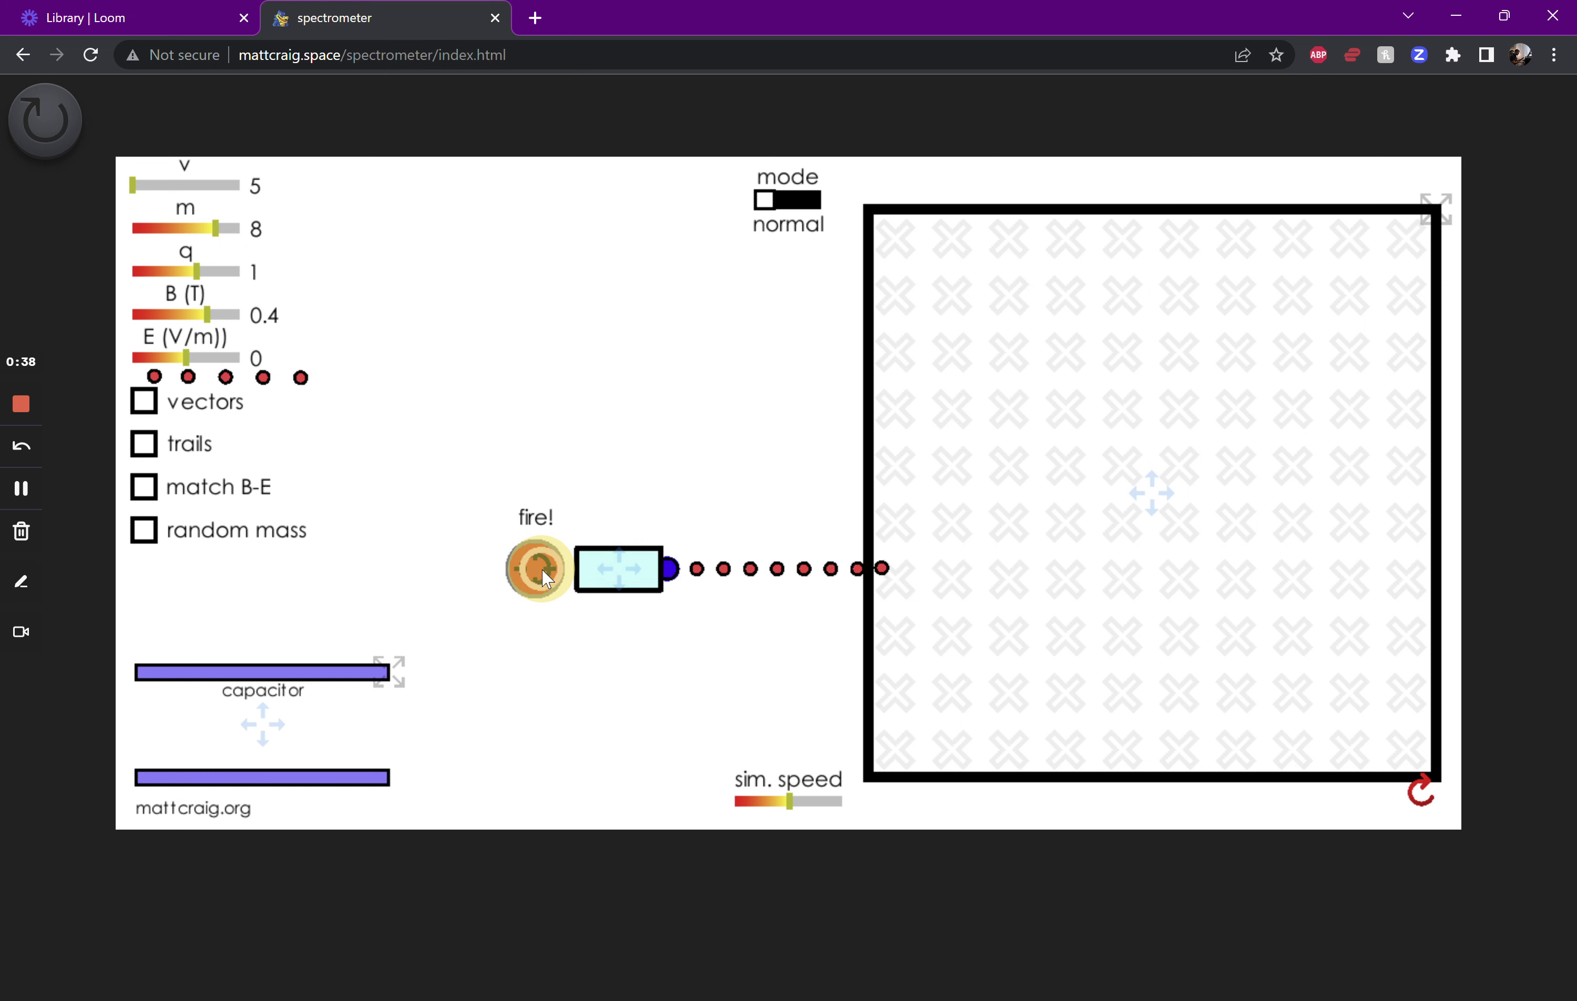
drag(216, 229, 155, 228)
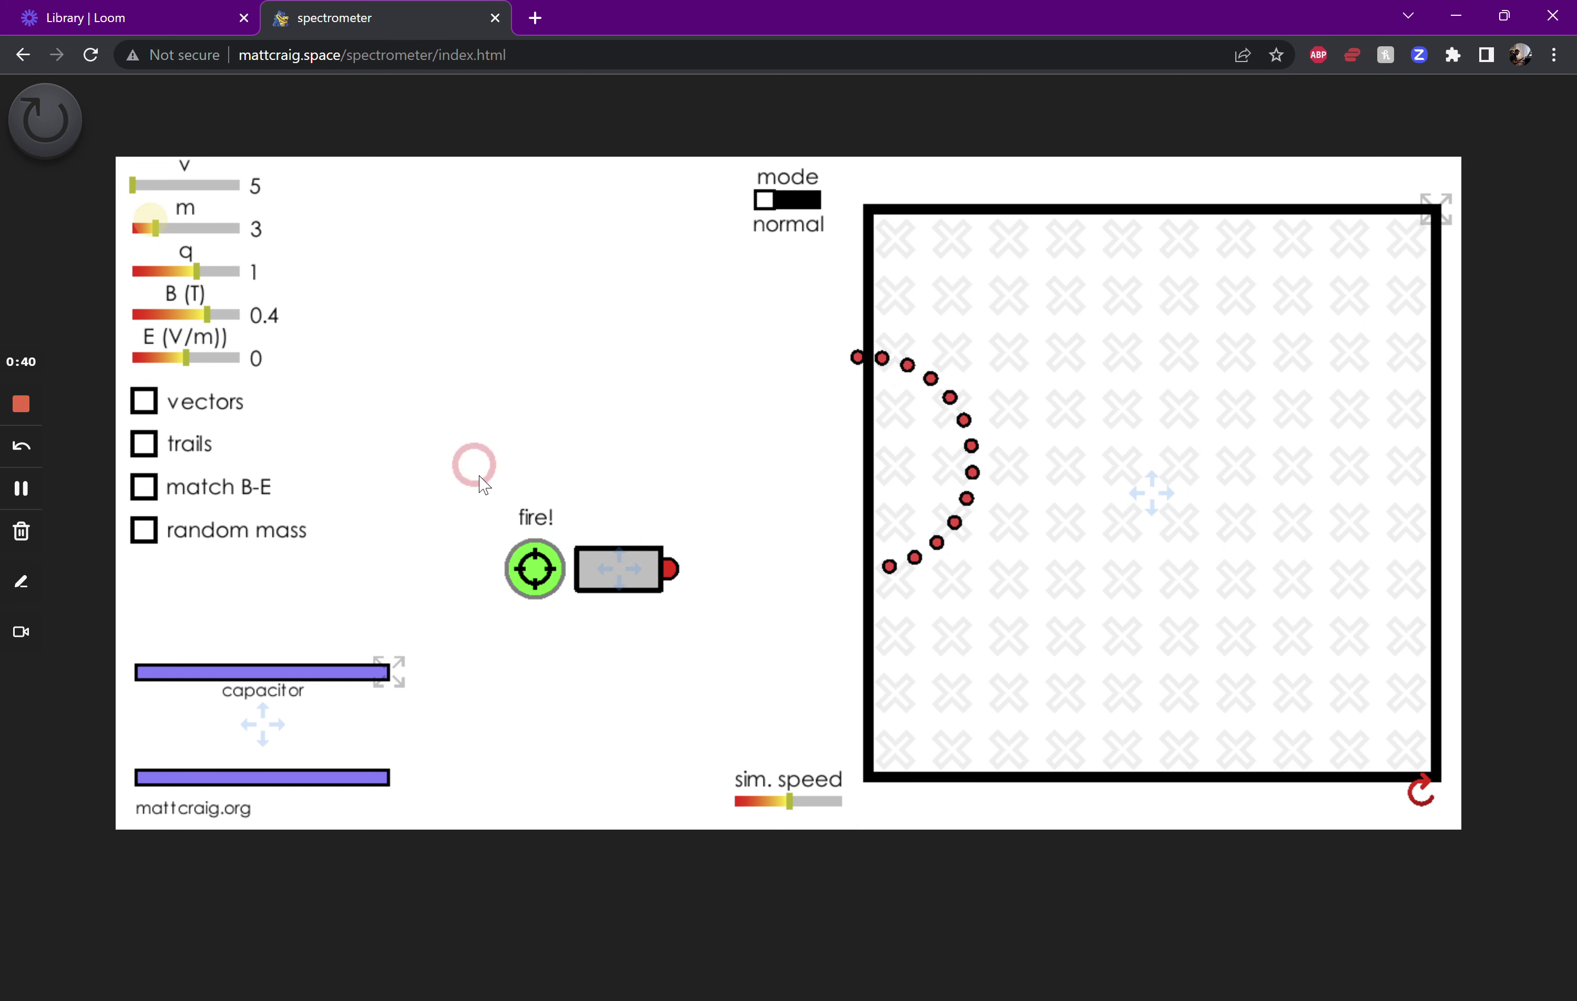
click(535, 569)
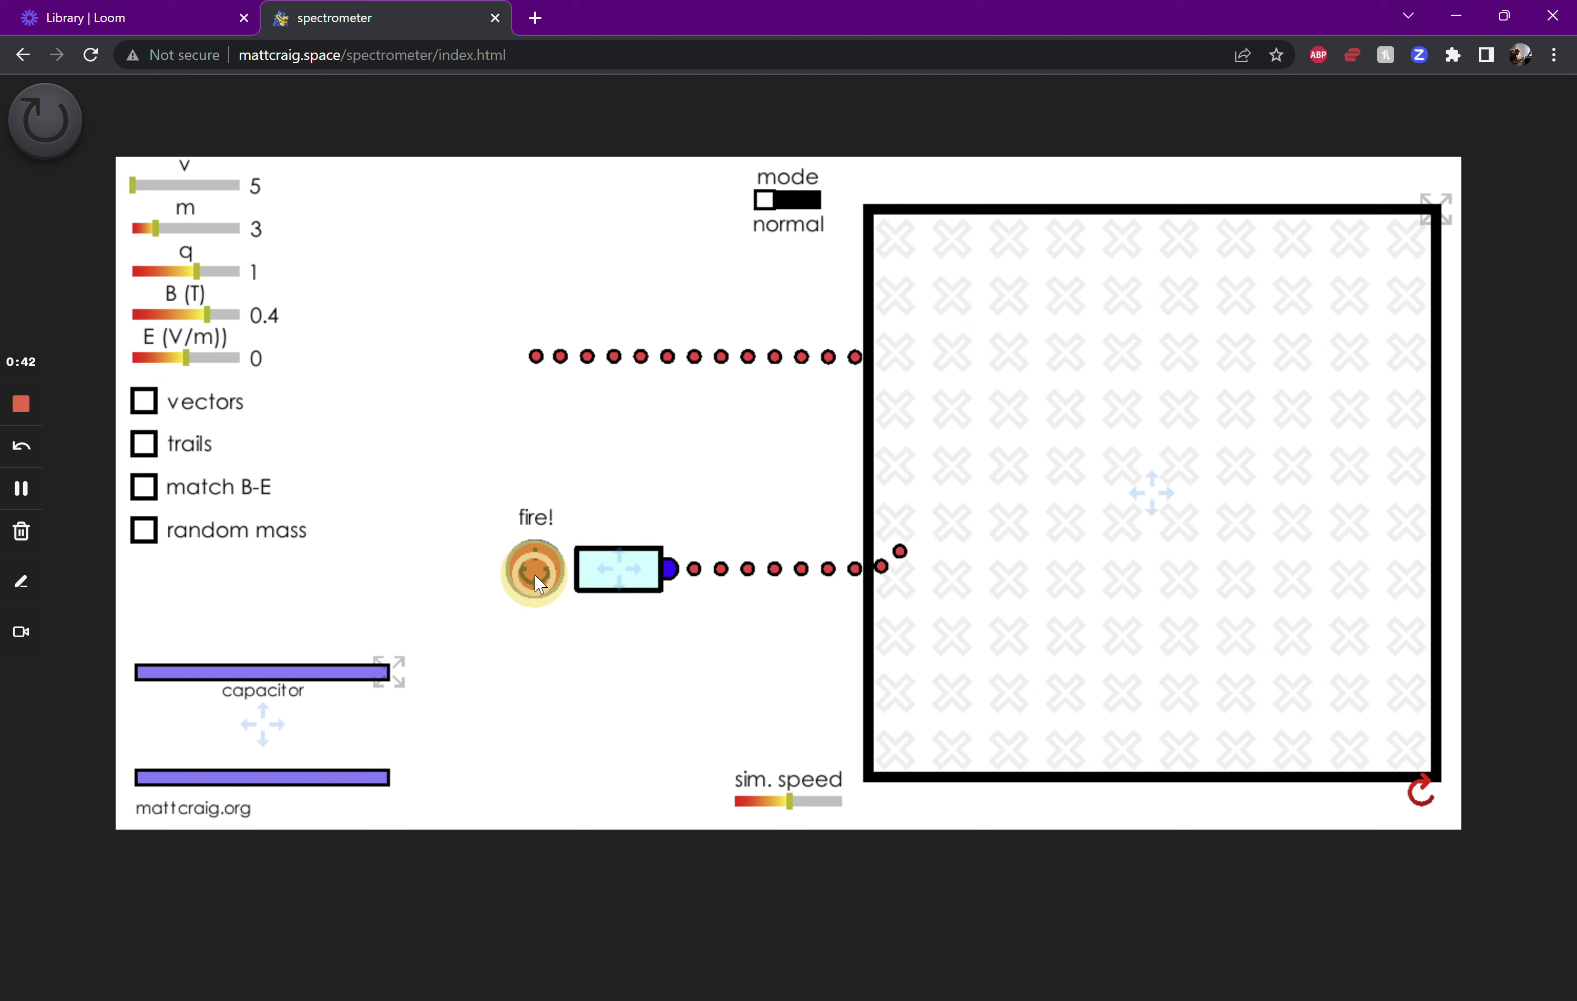
Step: Set velocity to 10, mass to 7 and charge to 5, and fire particles into the field
drag(219, 201, 186, 186)
click(203, 227)
drag(219, 268, 265, 271)
click(536, 570)
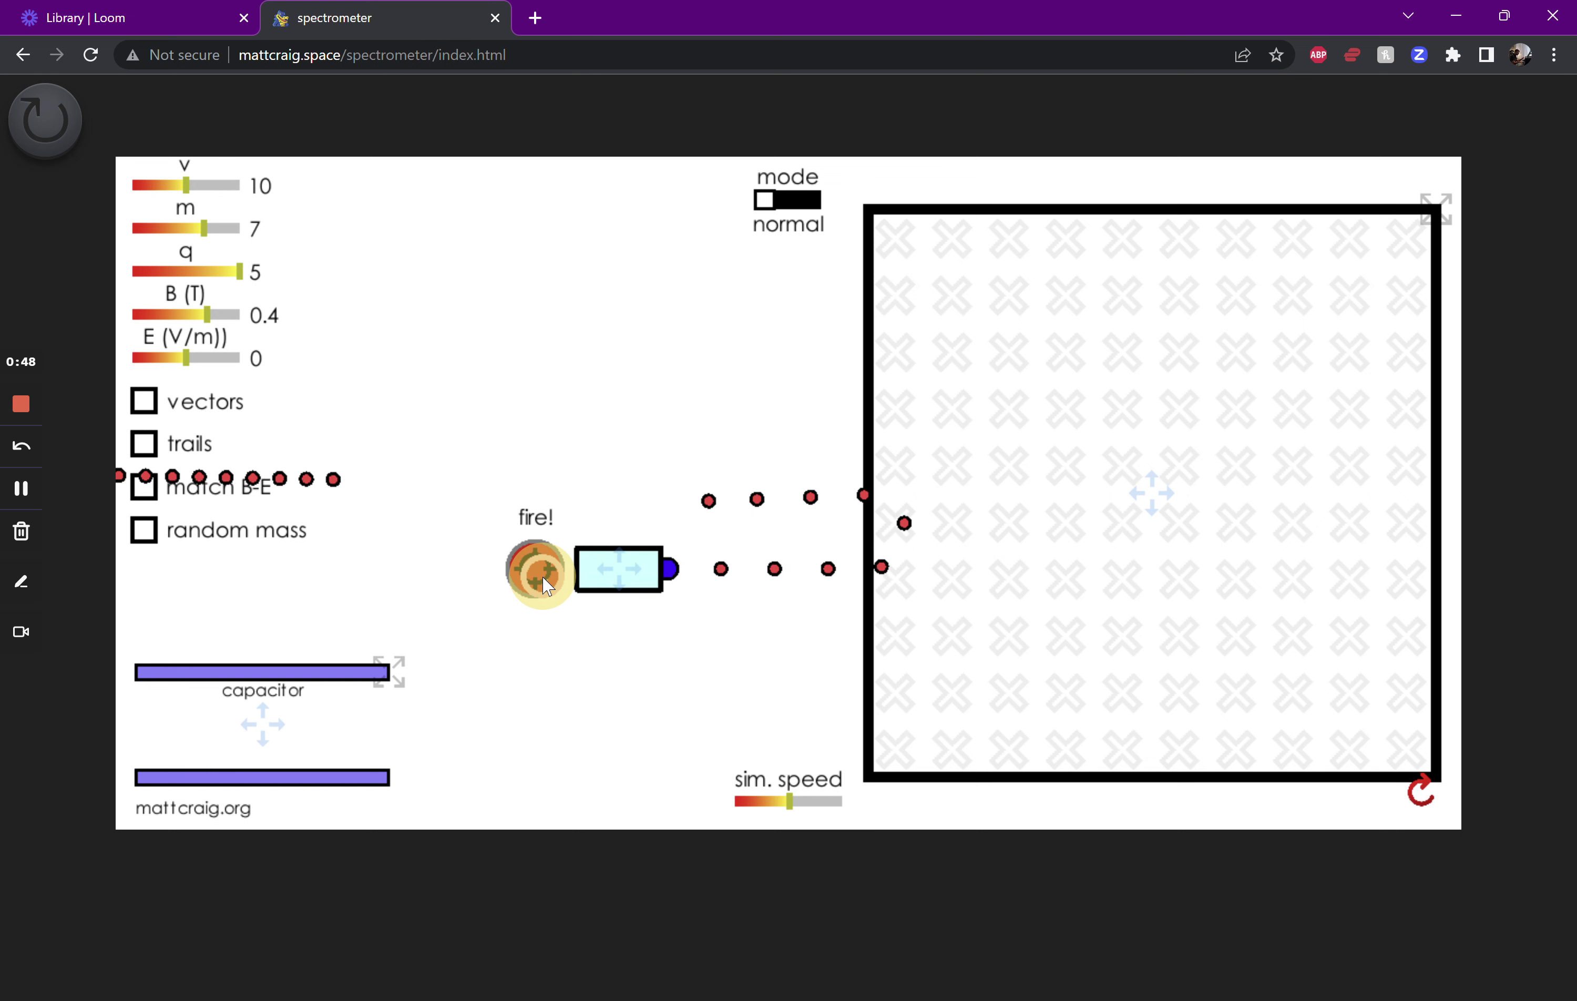
Step: Fire particles with charge 1 and again with charge -3 to compare their deflection
click(214, 268)
drag(214, 268, 197, 270)
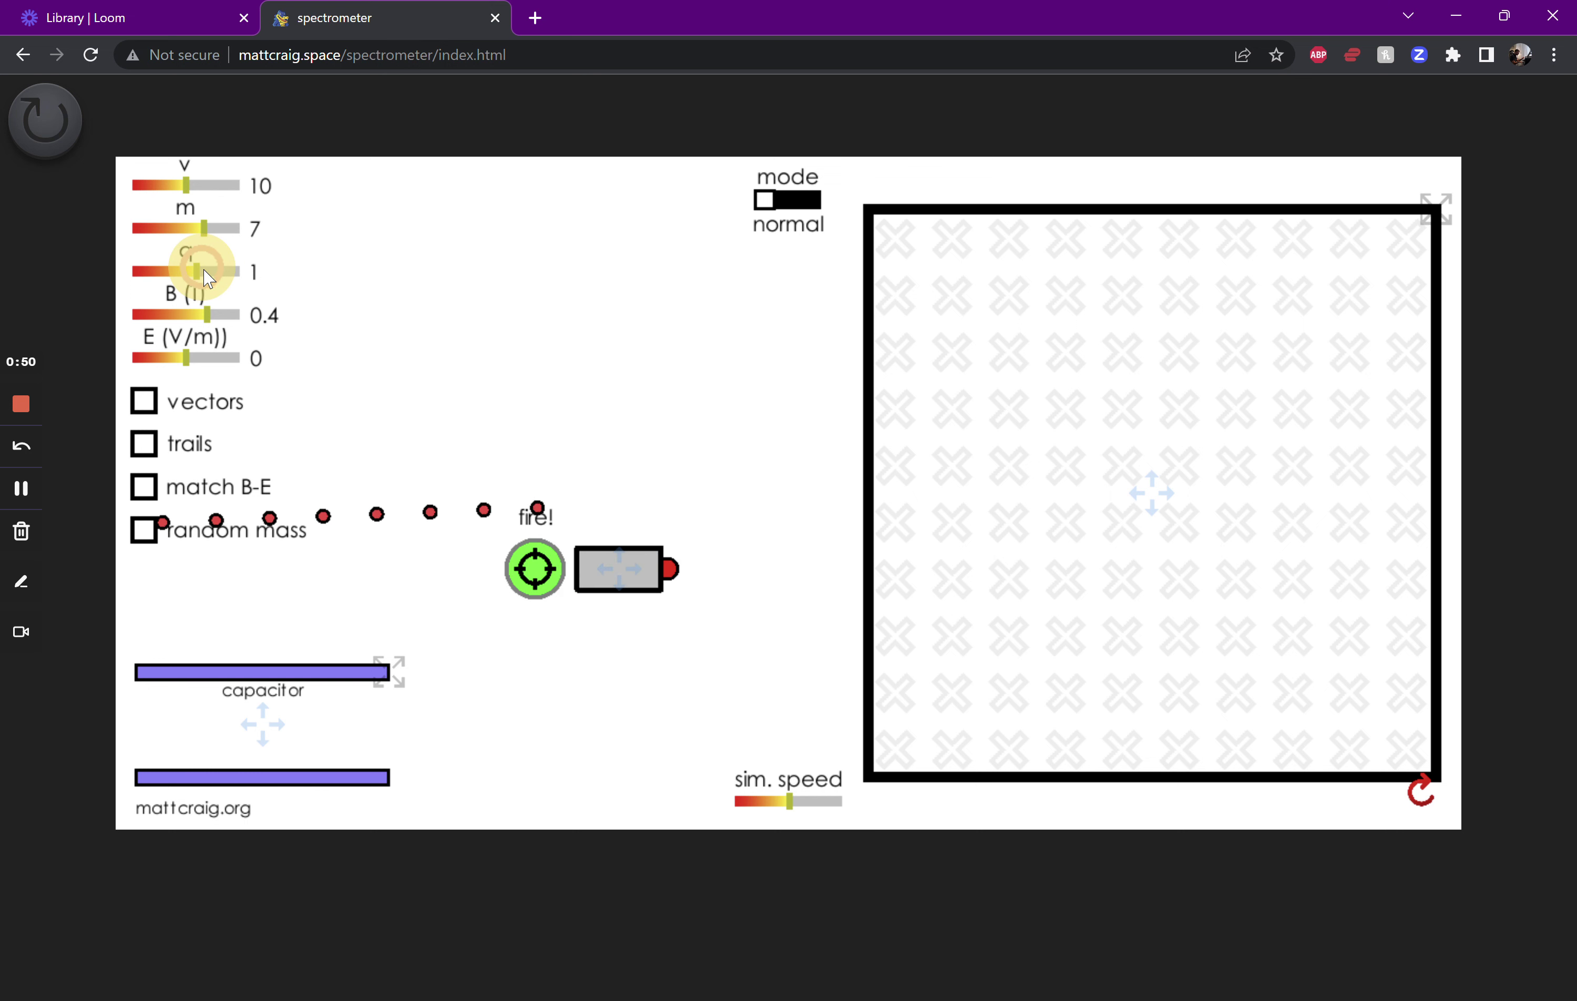
click(535, 568)
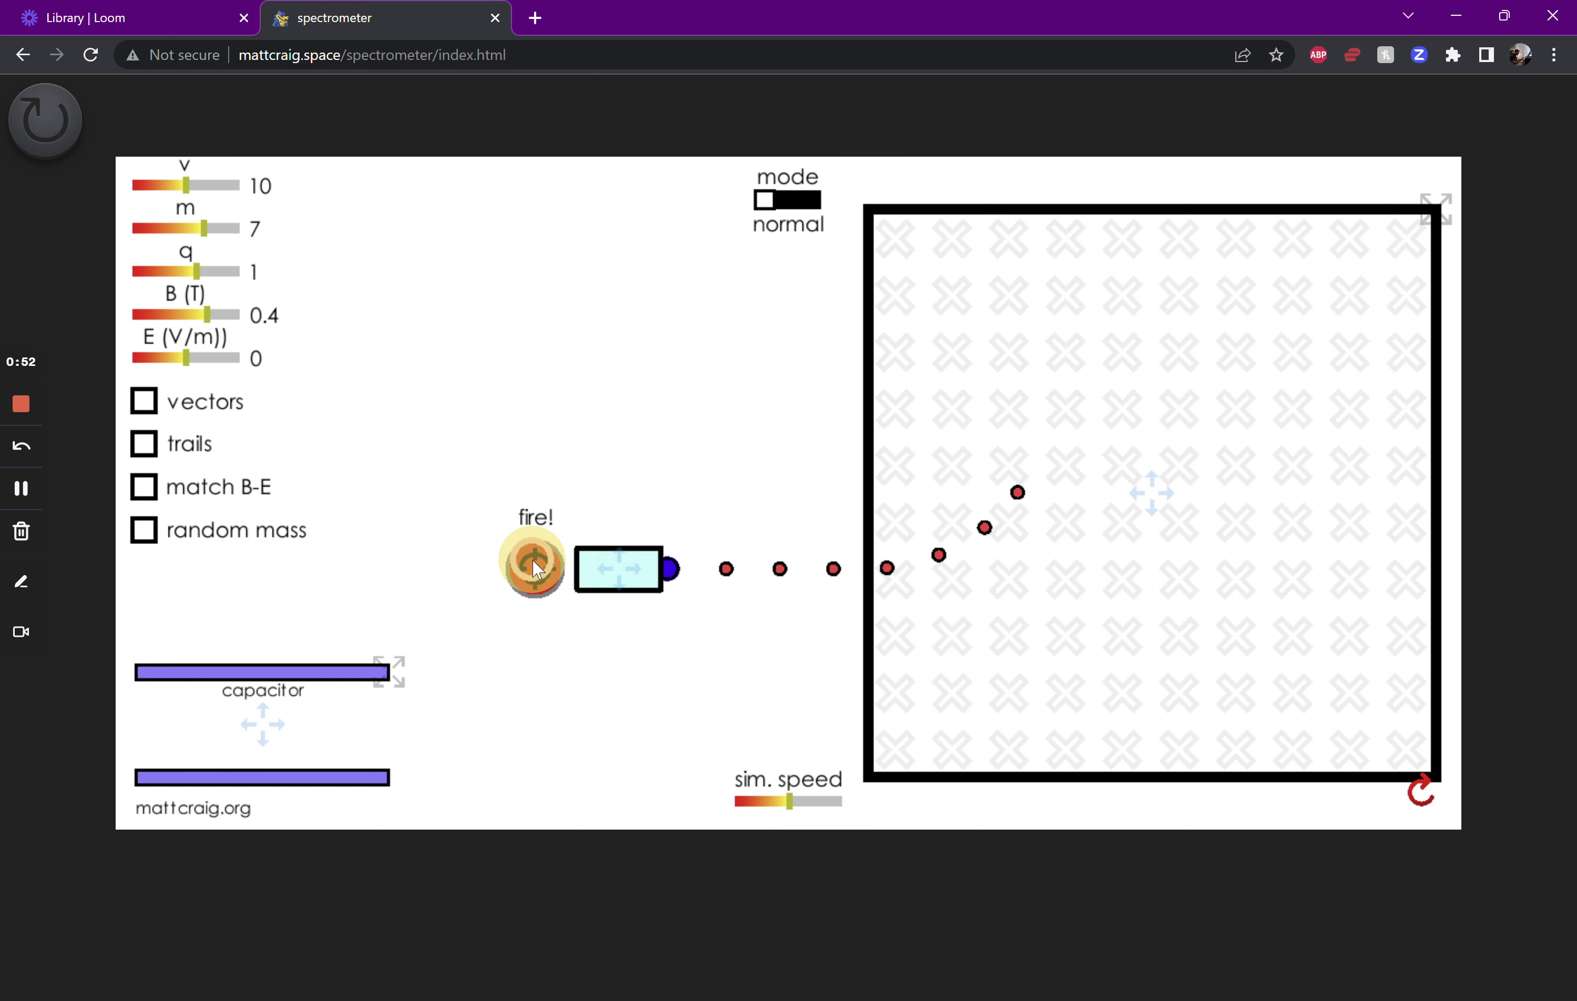
drag(196, 271, 153, 270)
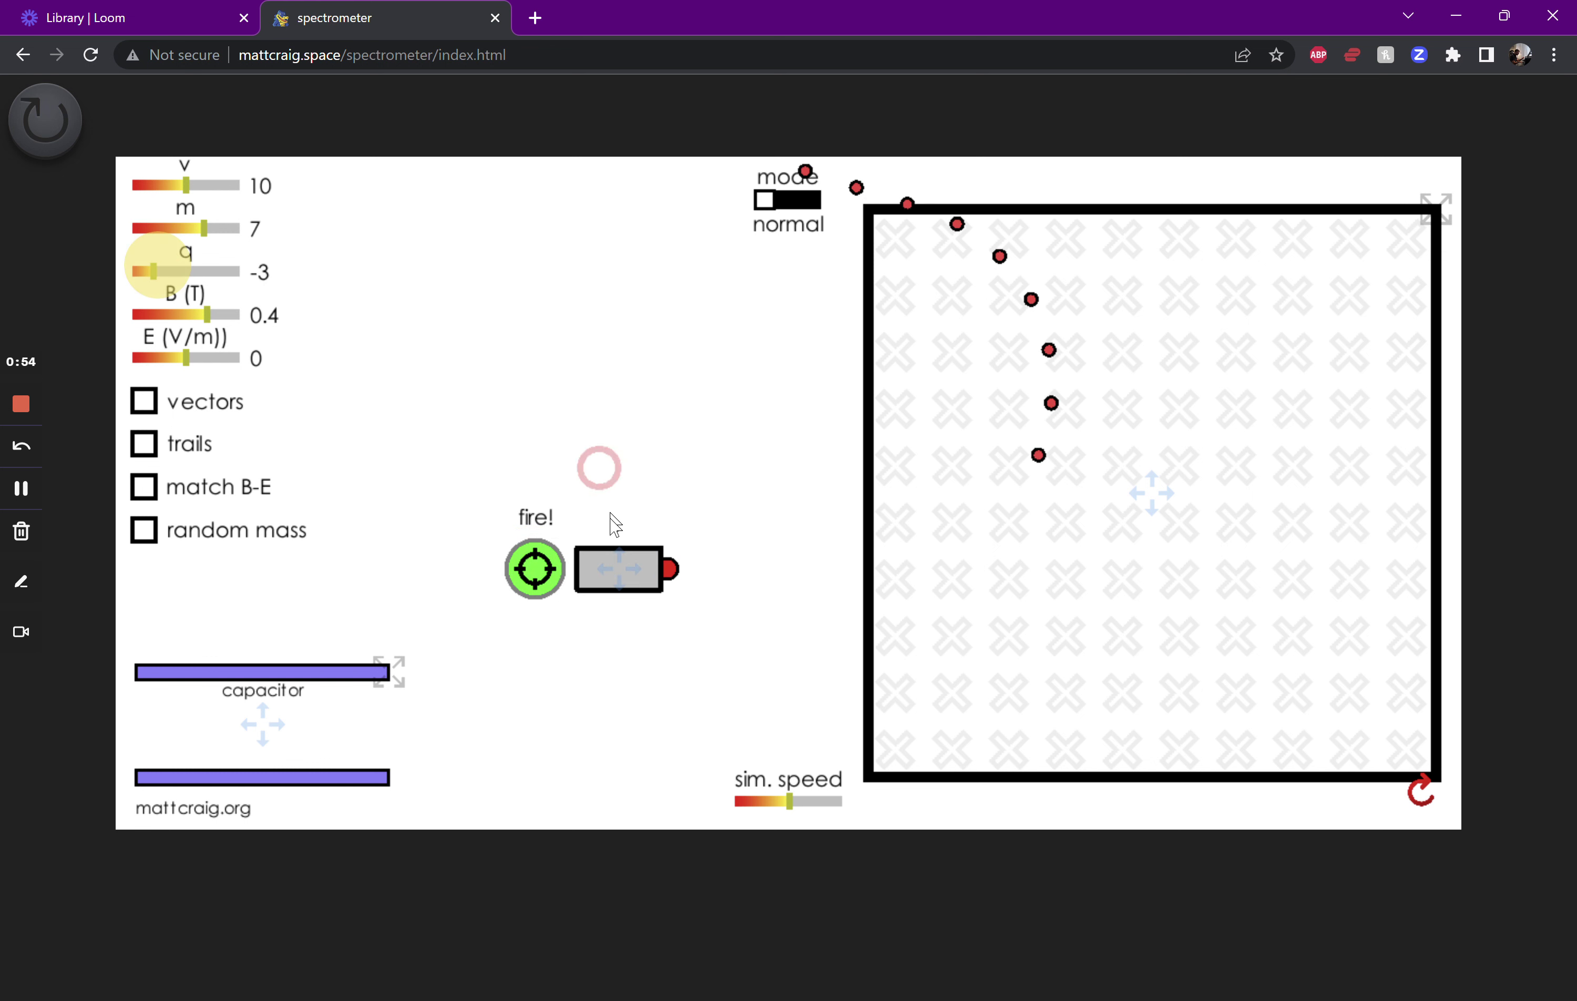
click(535, 568)
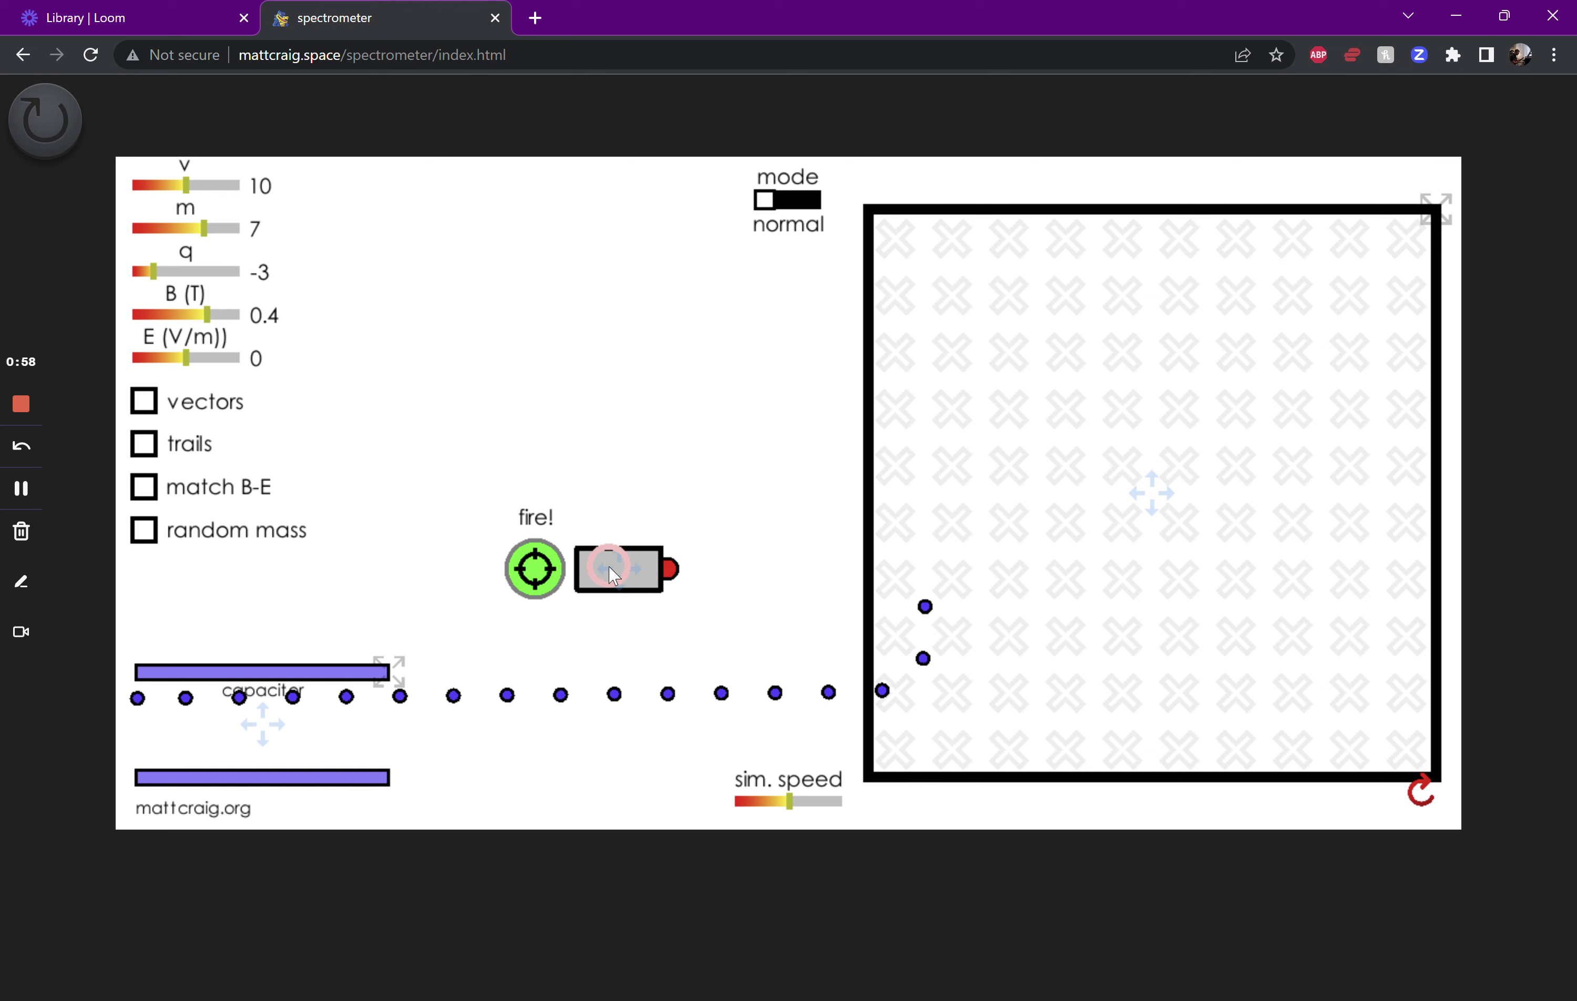
Step: Fire particles with the gun placed inside the magnetic field, and set the field strength B to -1 T
drag(609, 566, 1021, 433)
click(958, 452)
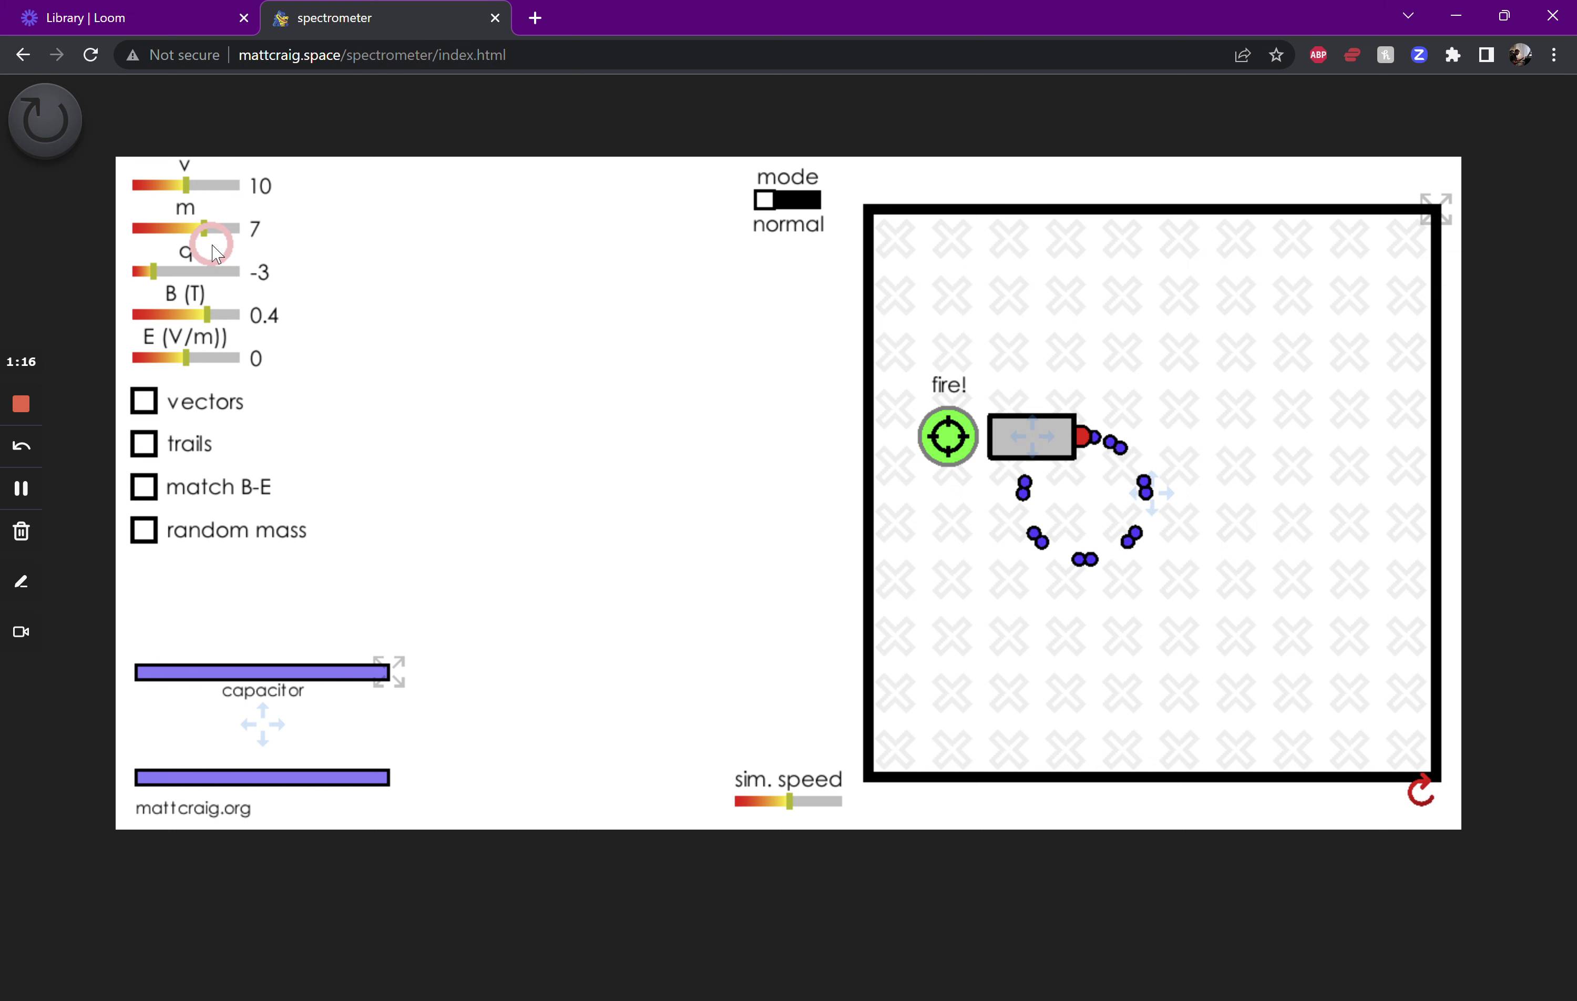
drag(218, 312, 97, 323)
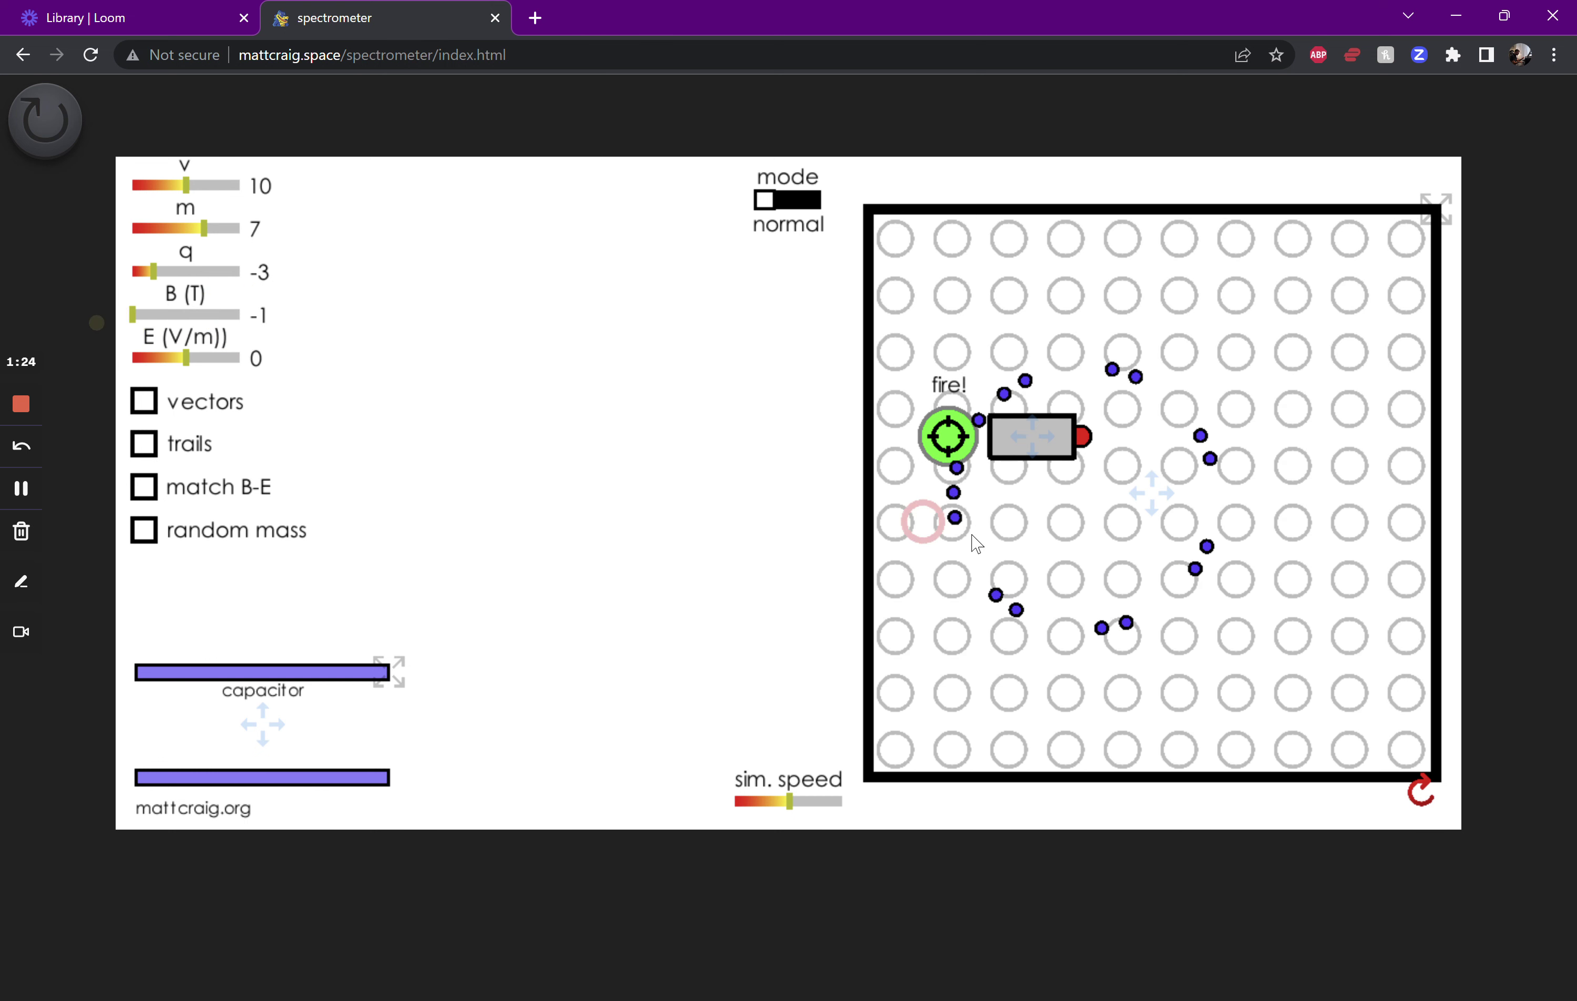
Step: Clear the circling particles and move the gun back outside the field, to its left
click(1427, 795)
click(1330, 551)
drag(1041, 440, 686, 475)
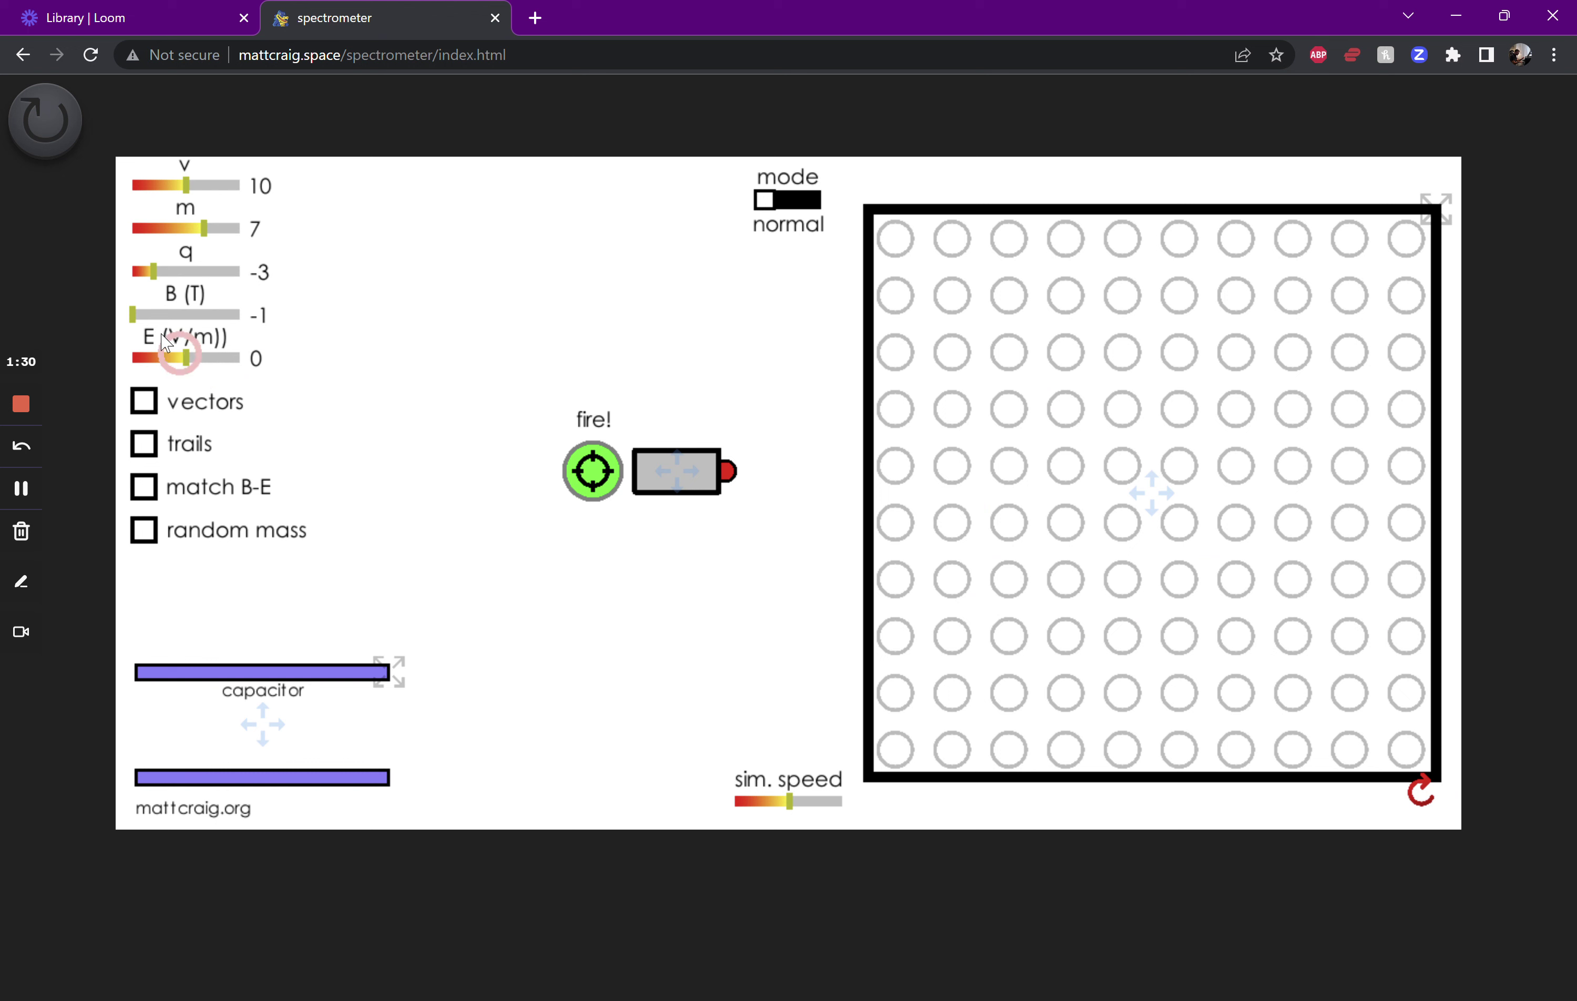
Step: Set B to 0.7 T, turn on vectors, lower the gun slightly and fire particles
drag(151, 326, 224, 314)
click(614, 485)
click(143, 400)
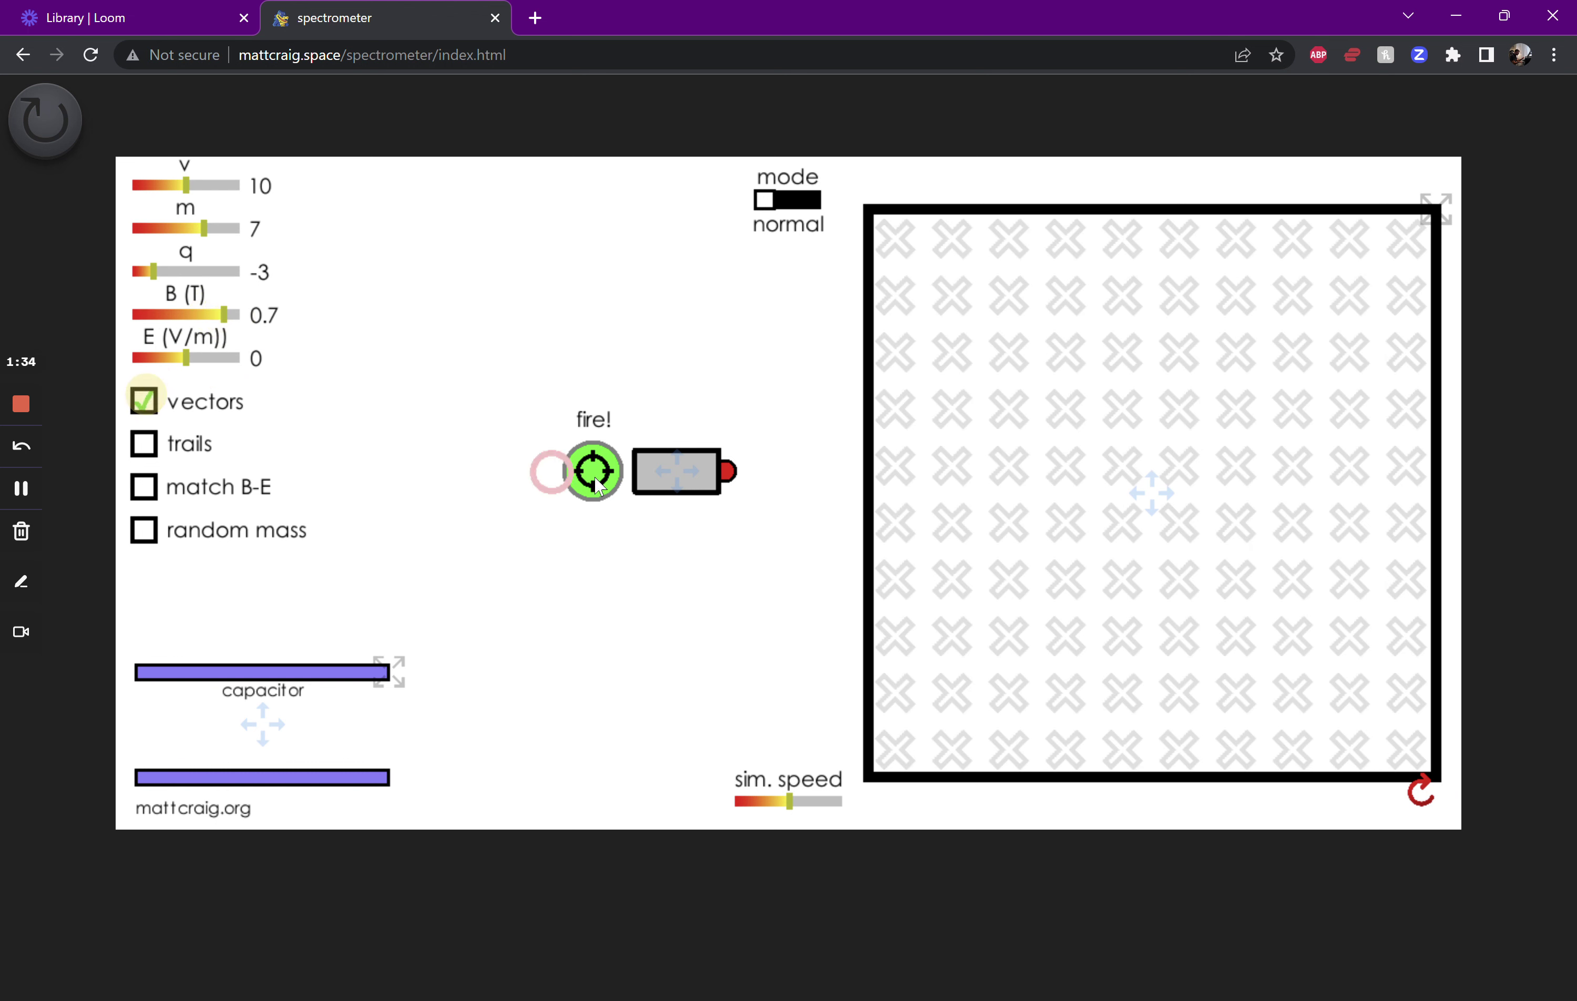
drag(687, 476, 677, 531)
click(574, 530)
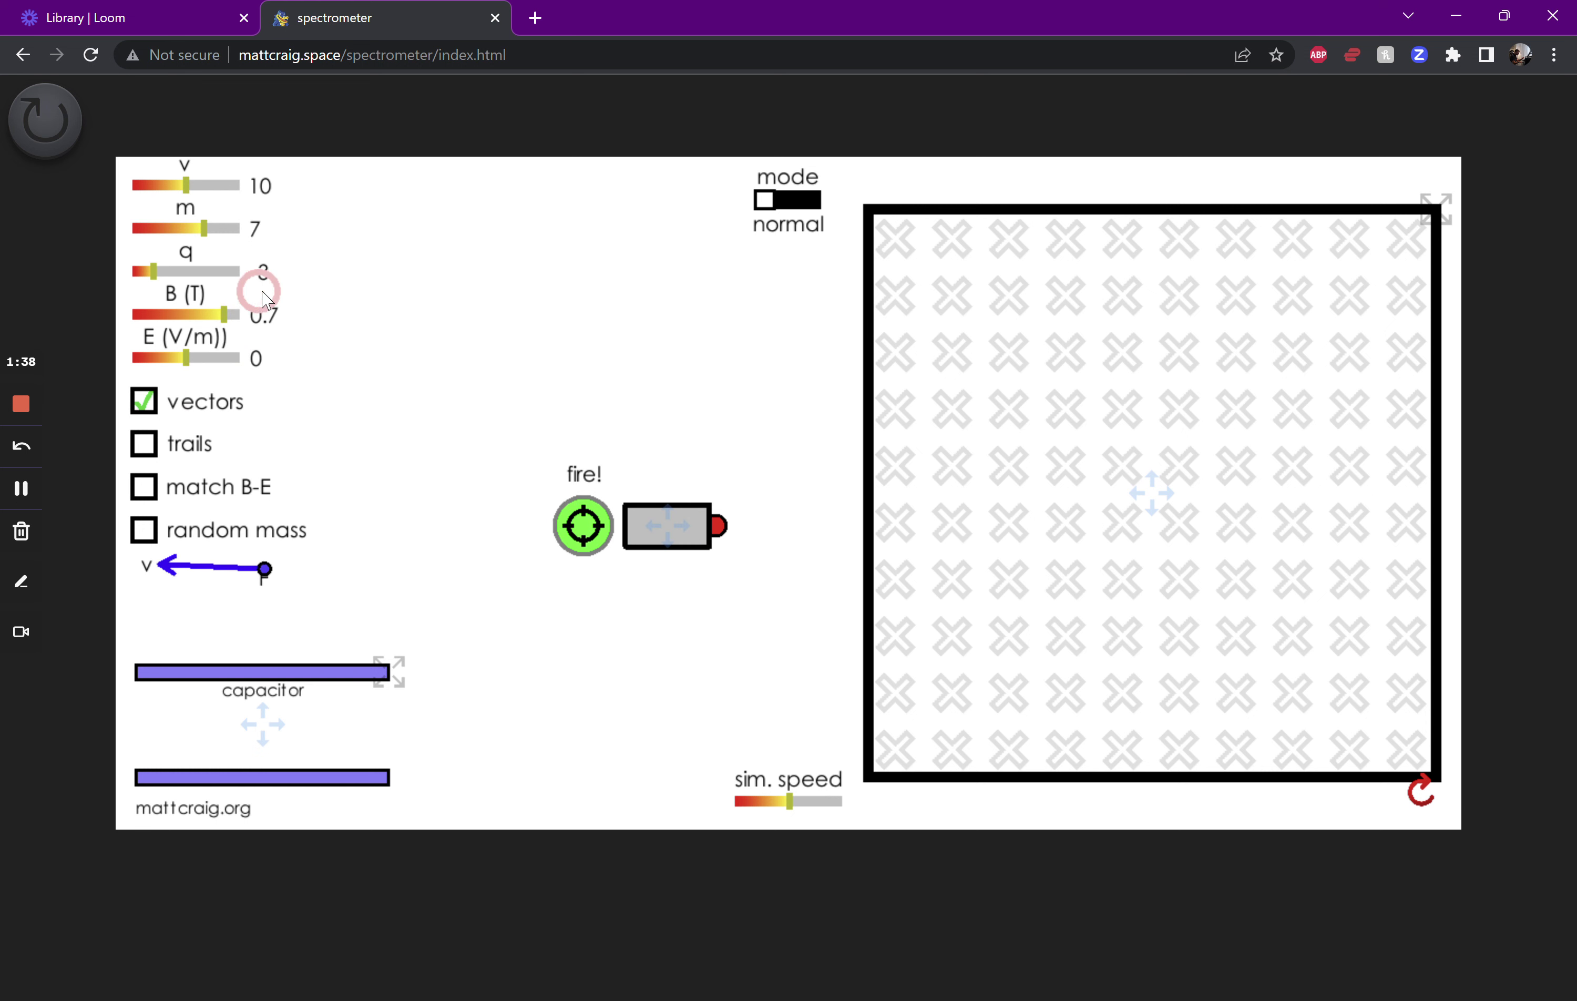
Step: Set B to 0.2 T and fire particles with both vectors and trails shown
drag(228, 314, 201, 315)
click(583, 526)
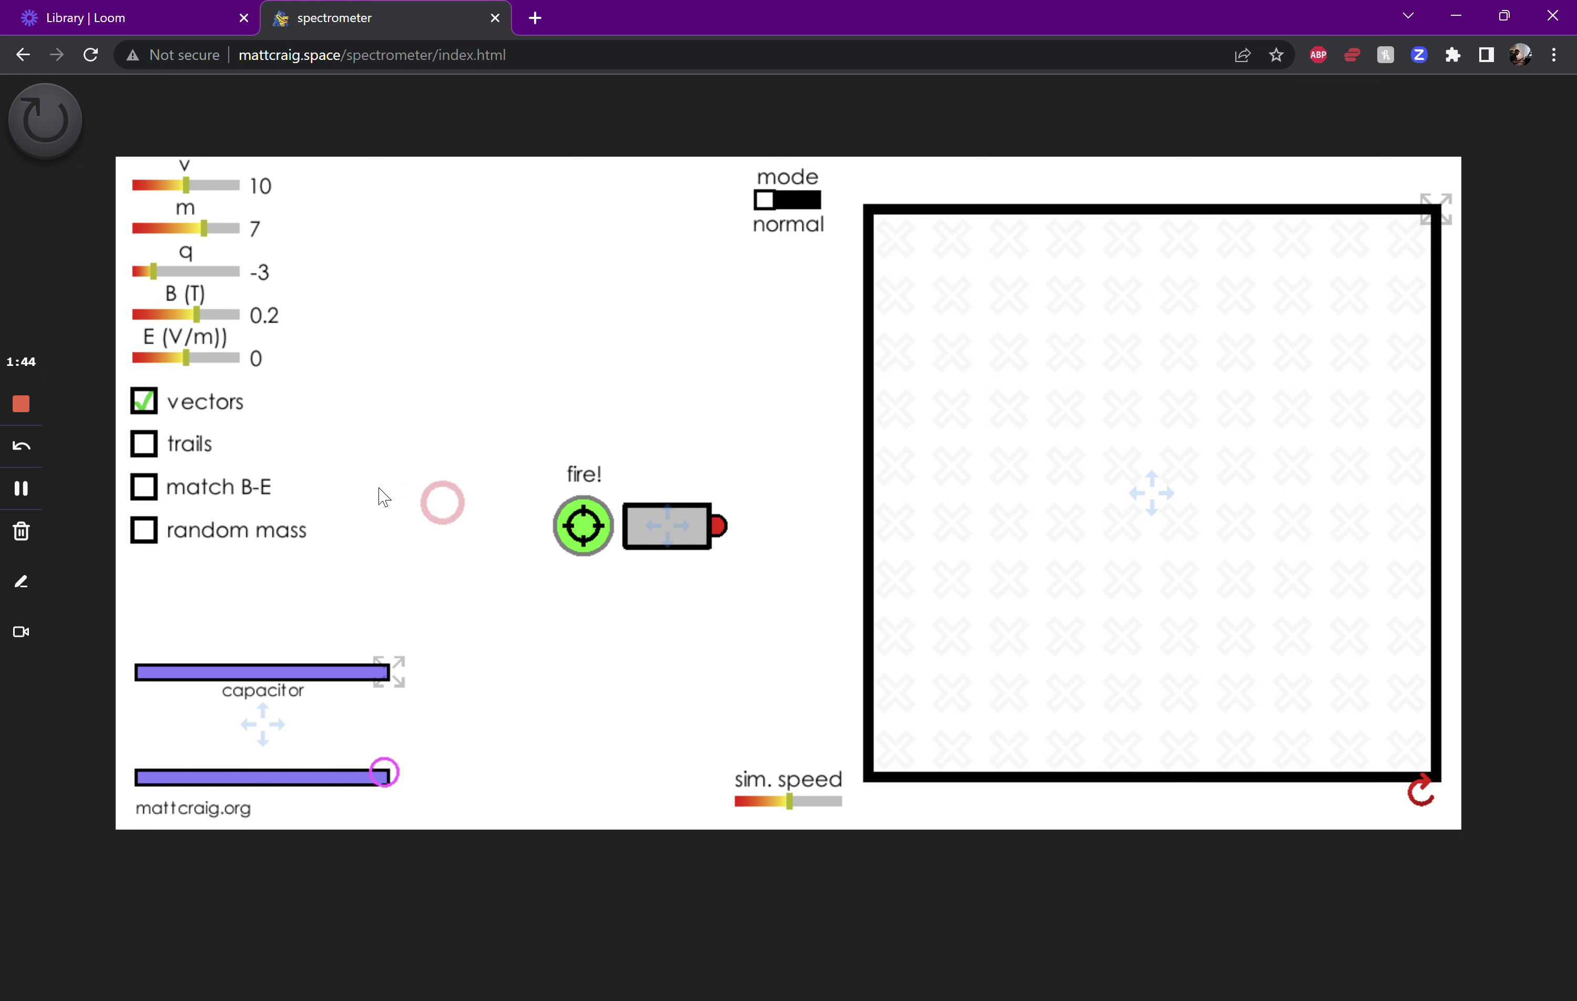
click(588, 536)
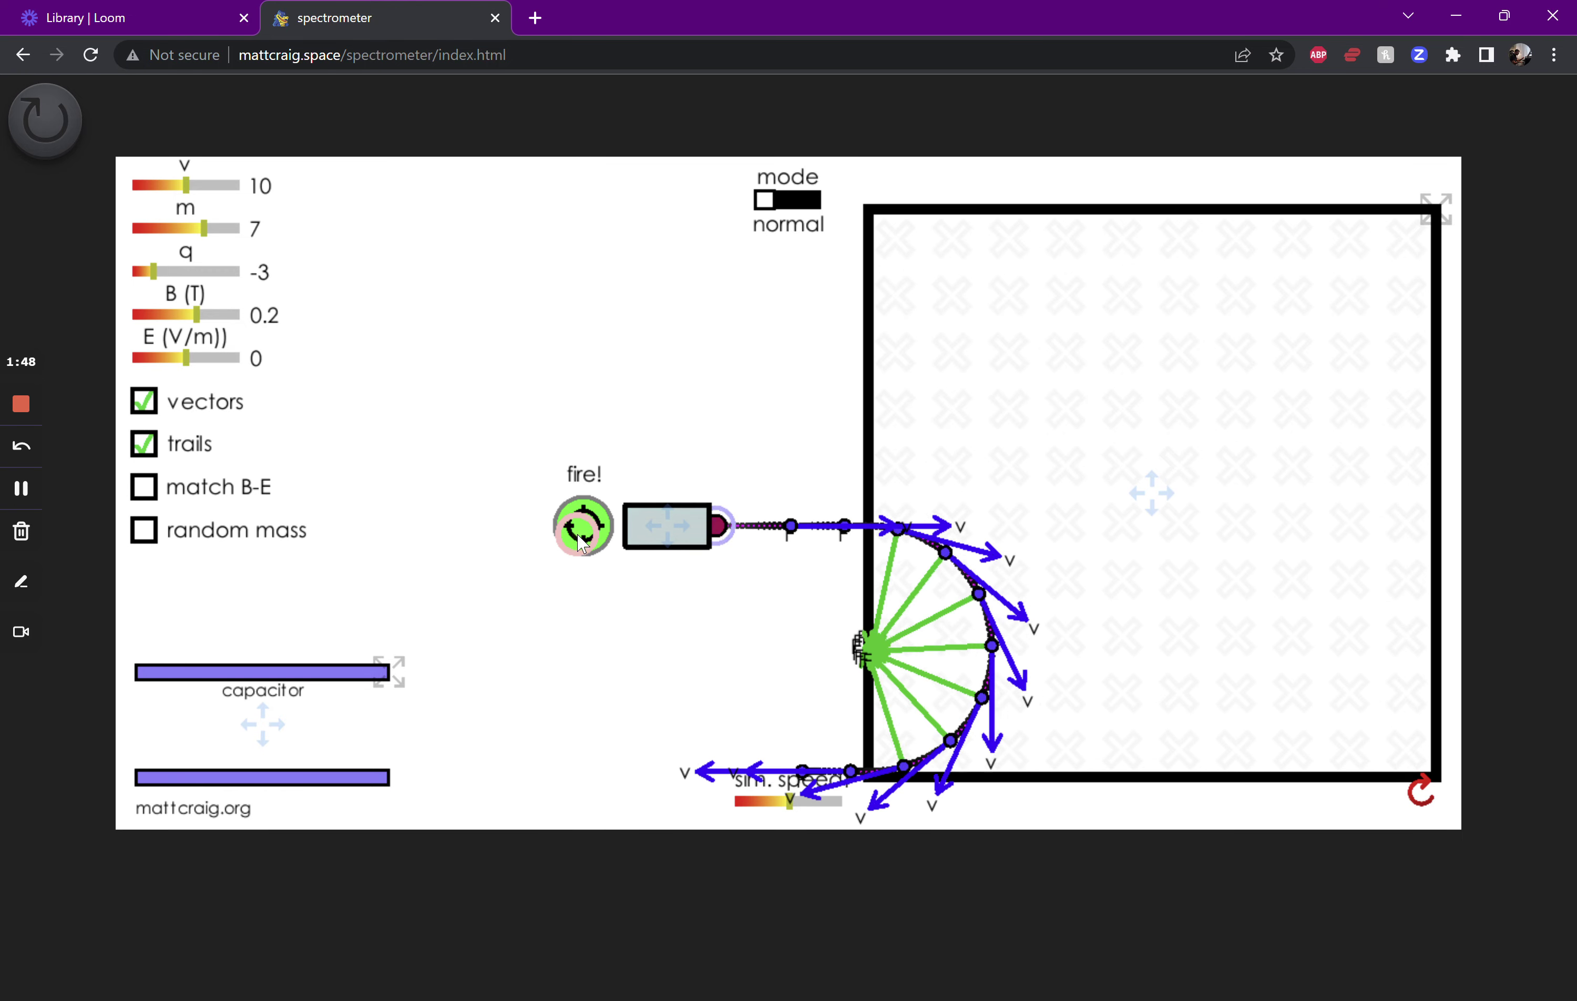
Step: Hide the vectors, fire particles with random mass enabled, and turn random mass off again
click(141, 401)
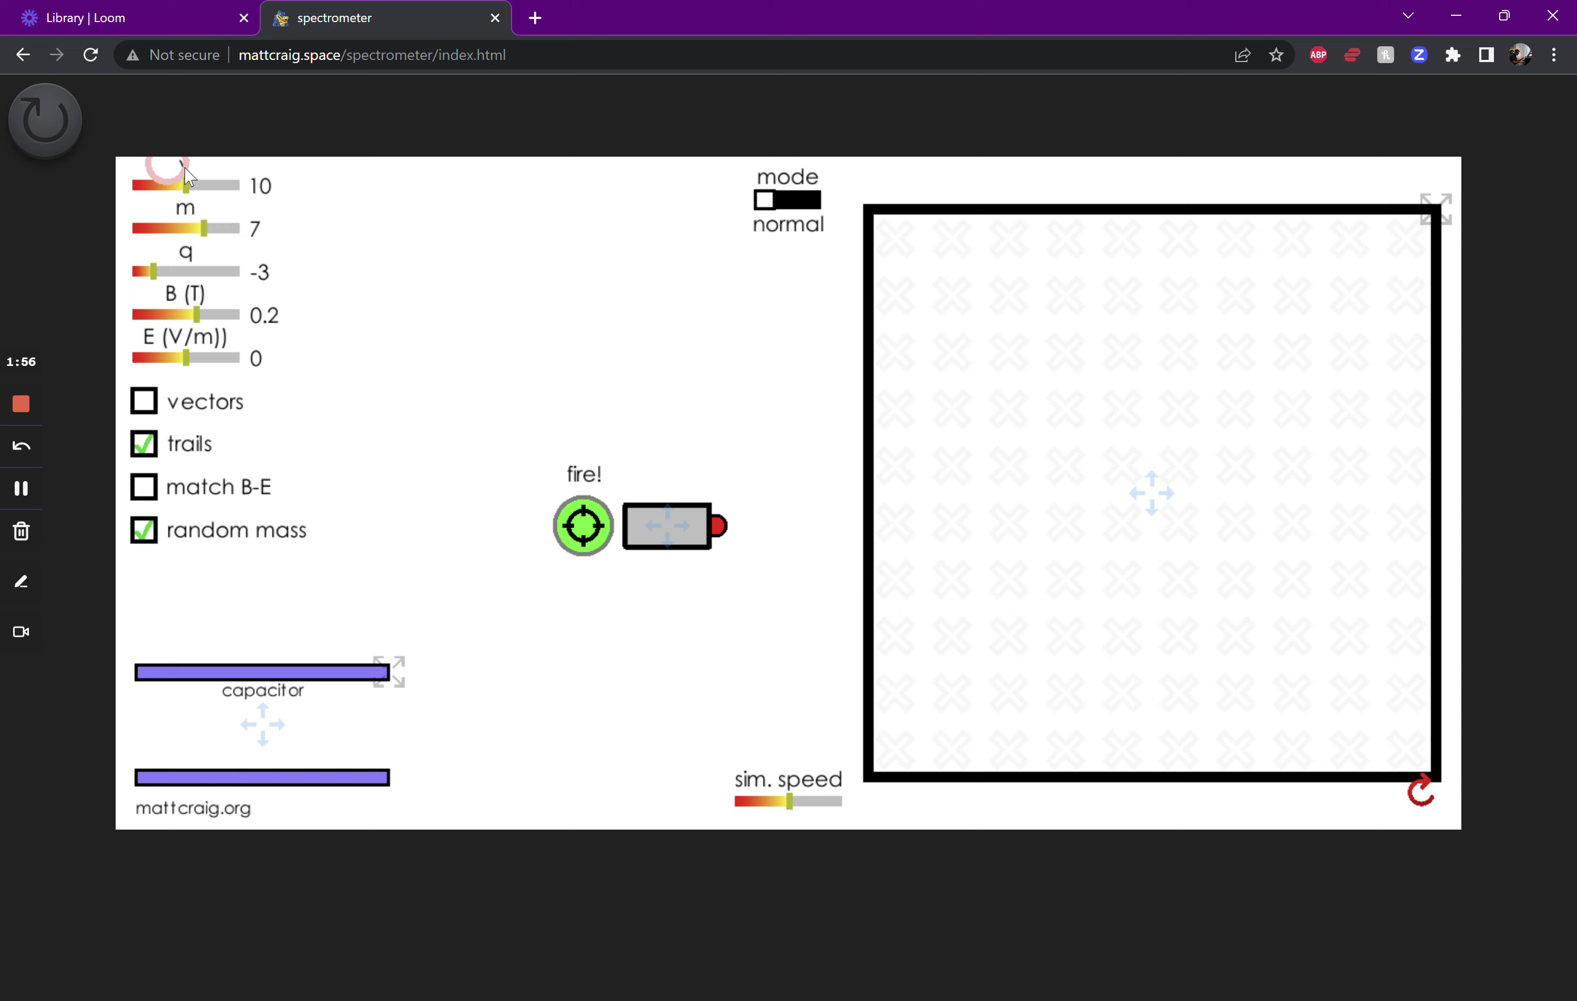
click(586, 533)
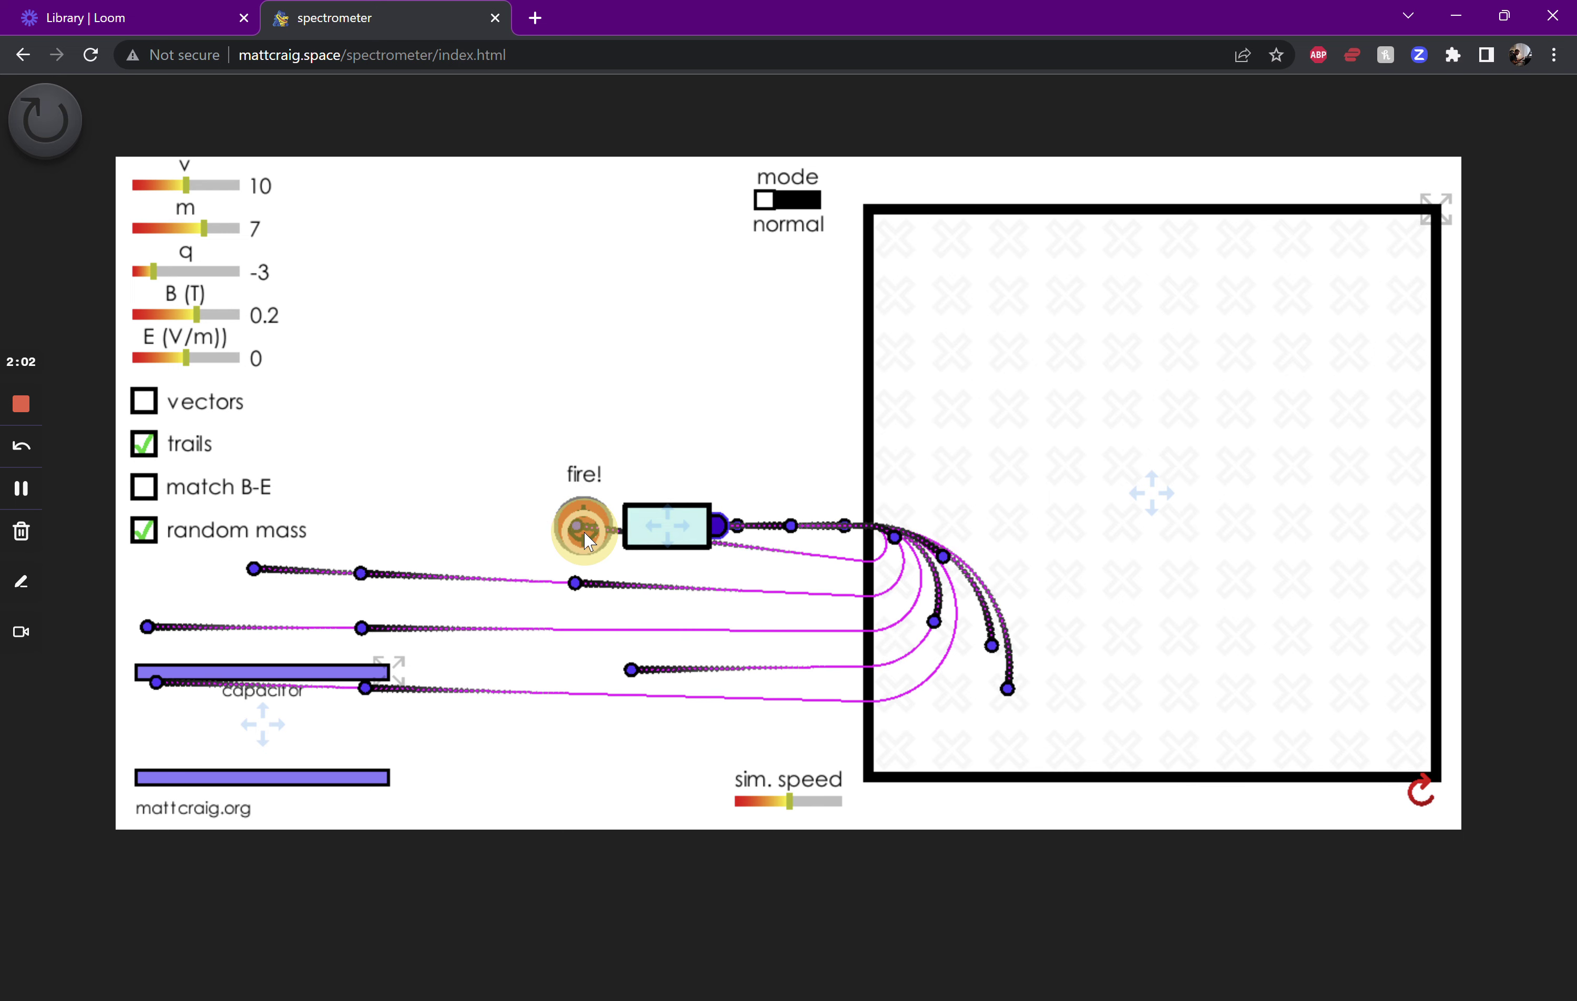
click(144, 530)
click(499, 659)
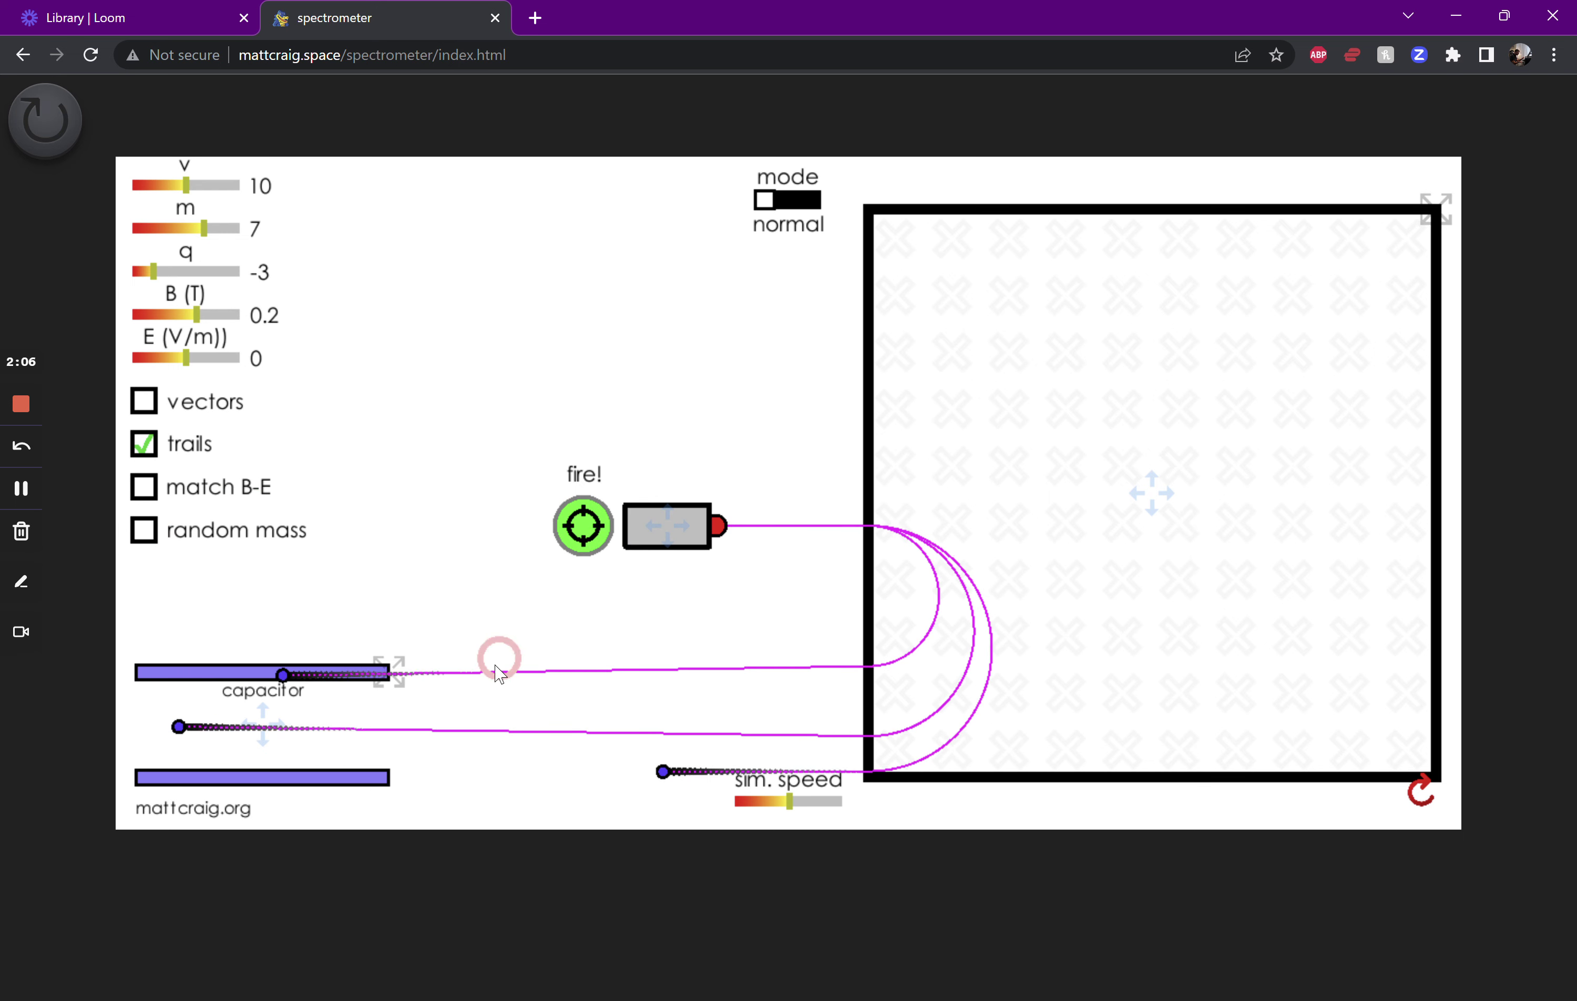
Step: Place a widened capacitor inside the magnetic field's left part, align the gun with its gap and fire particles
drag(665, 526, 508, 529)
click(263, 715)
drag(264, 718, 433, 689)
drag(561, 637, 643, 648)
drag(474, 689, 1023, 550)
drag(510, 533, 516, 567)
click(436, 547)
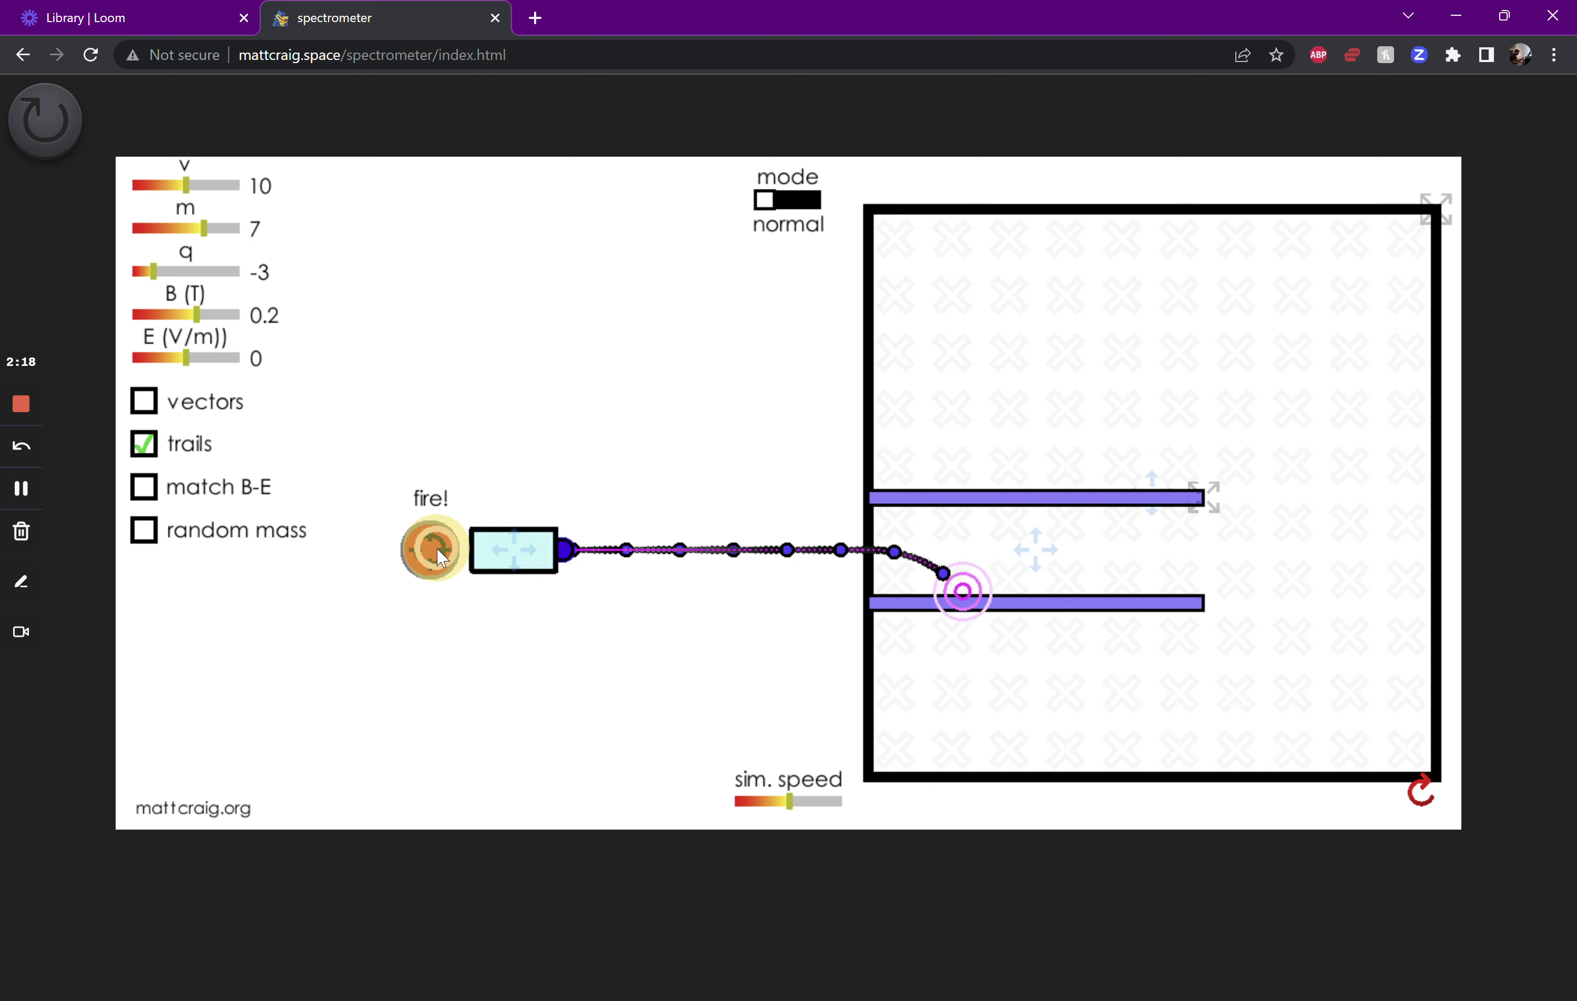
Step: Set the electric field E to 7 V/m and fire particles into the capacitor
click(153, 356)
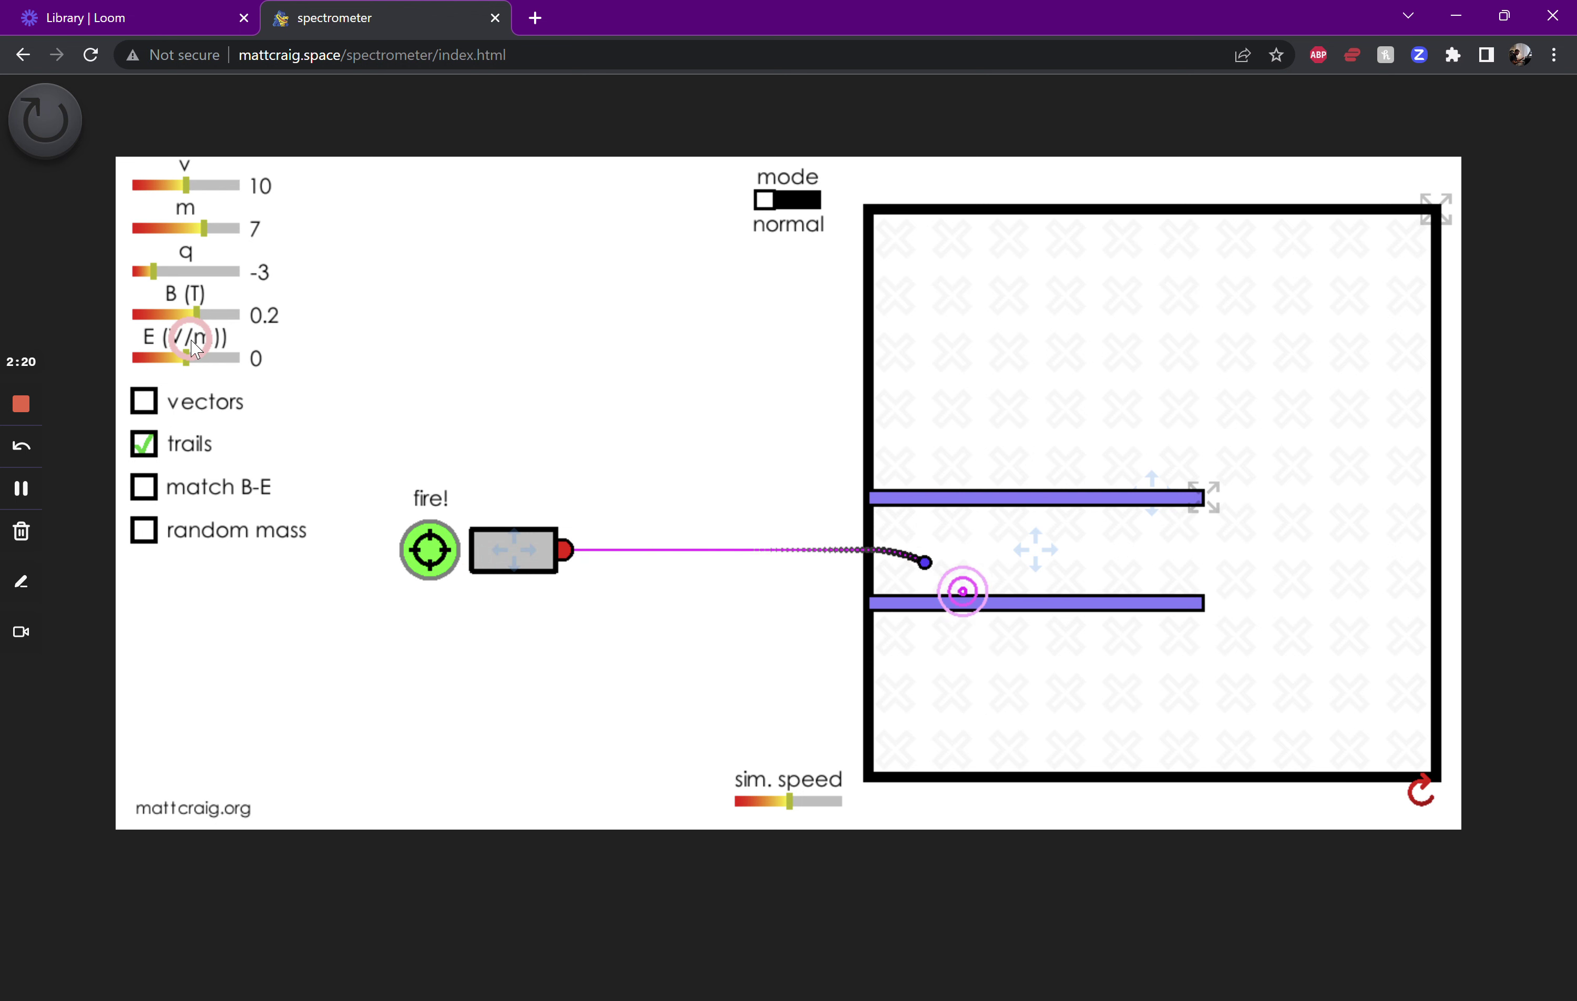
click(220, 358)
drag(252, 365, 304, 439)
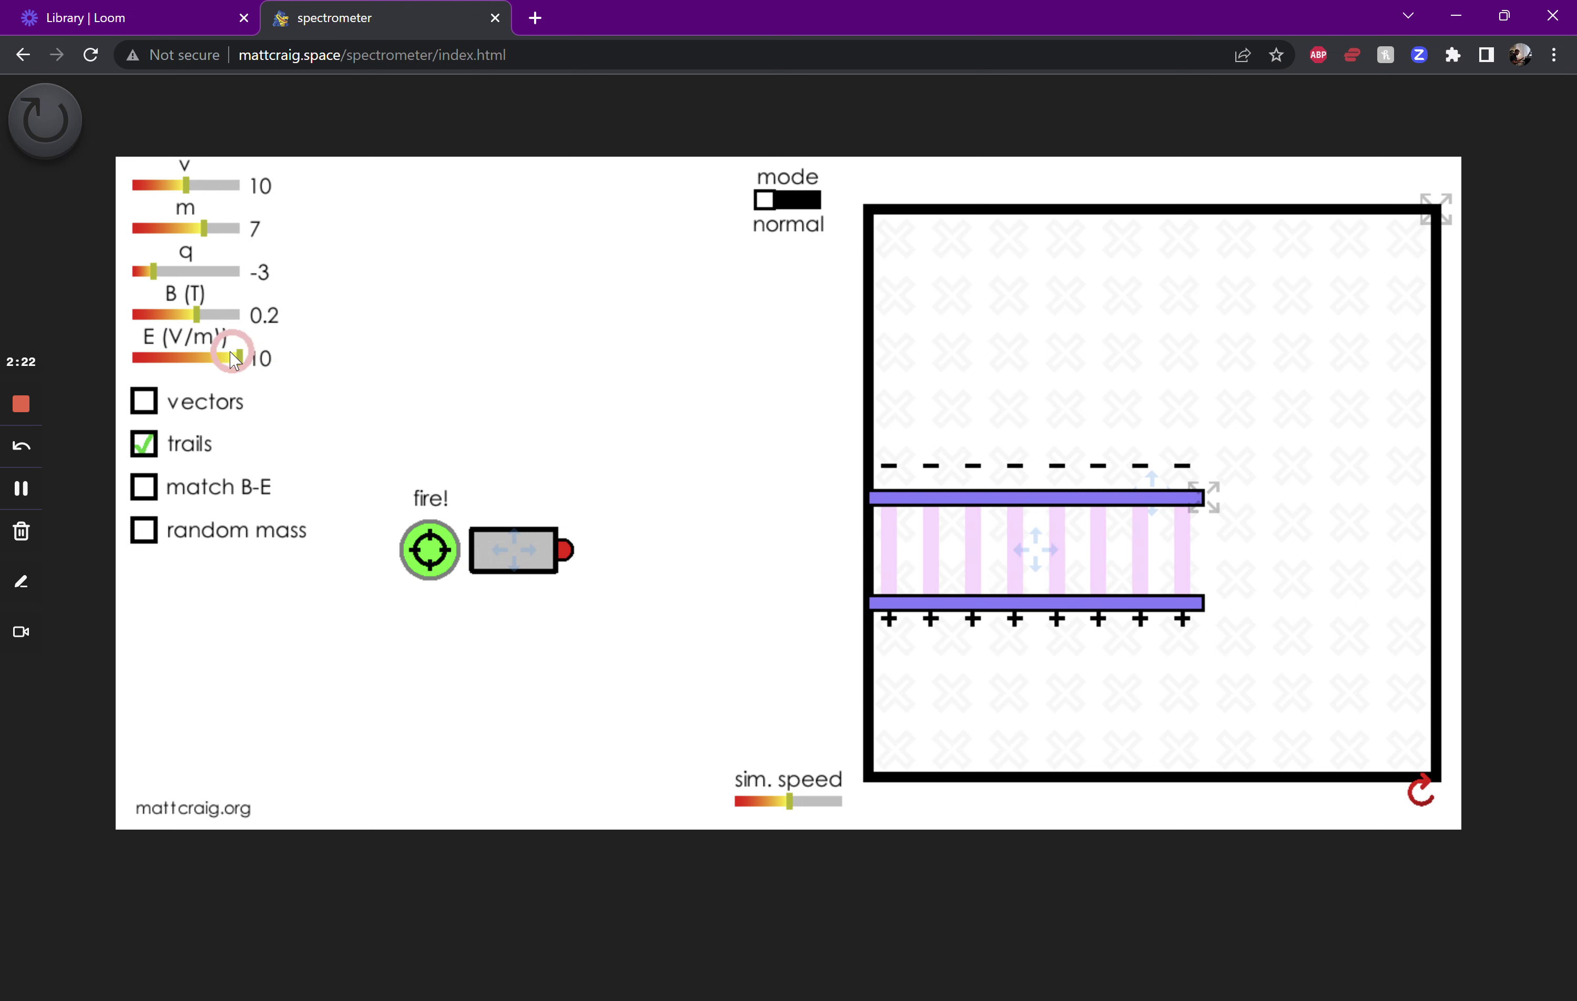
drag(235, 361, 224, 358)
click(431, 550)
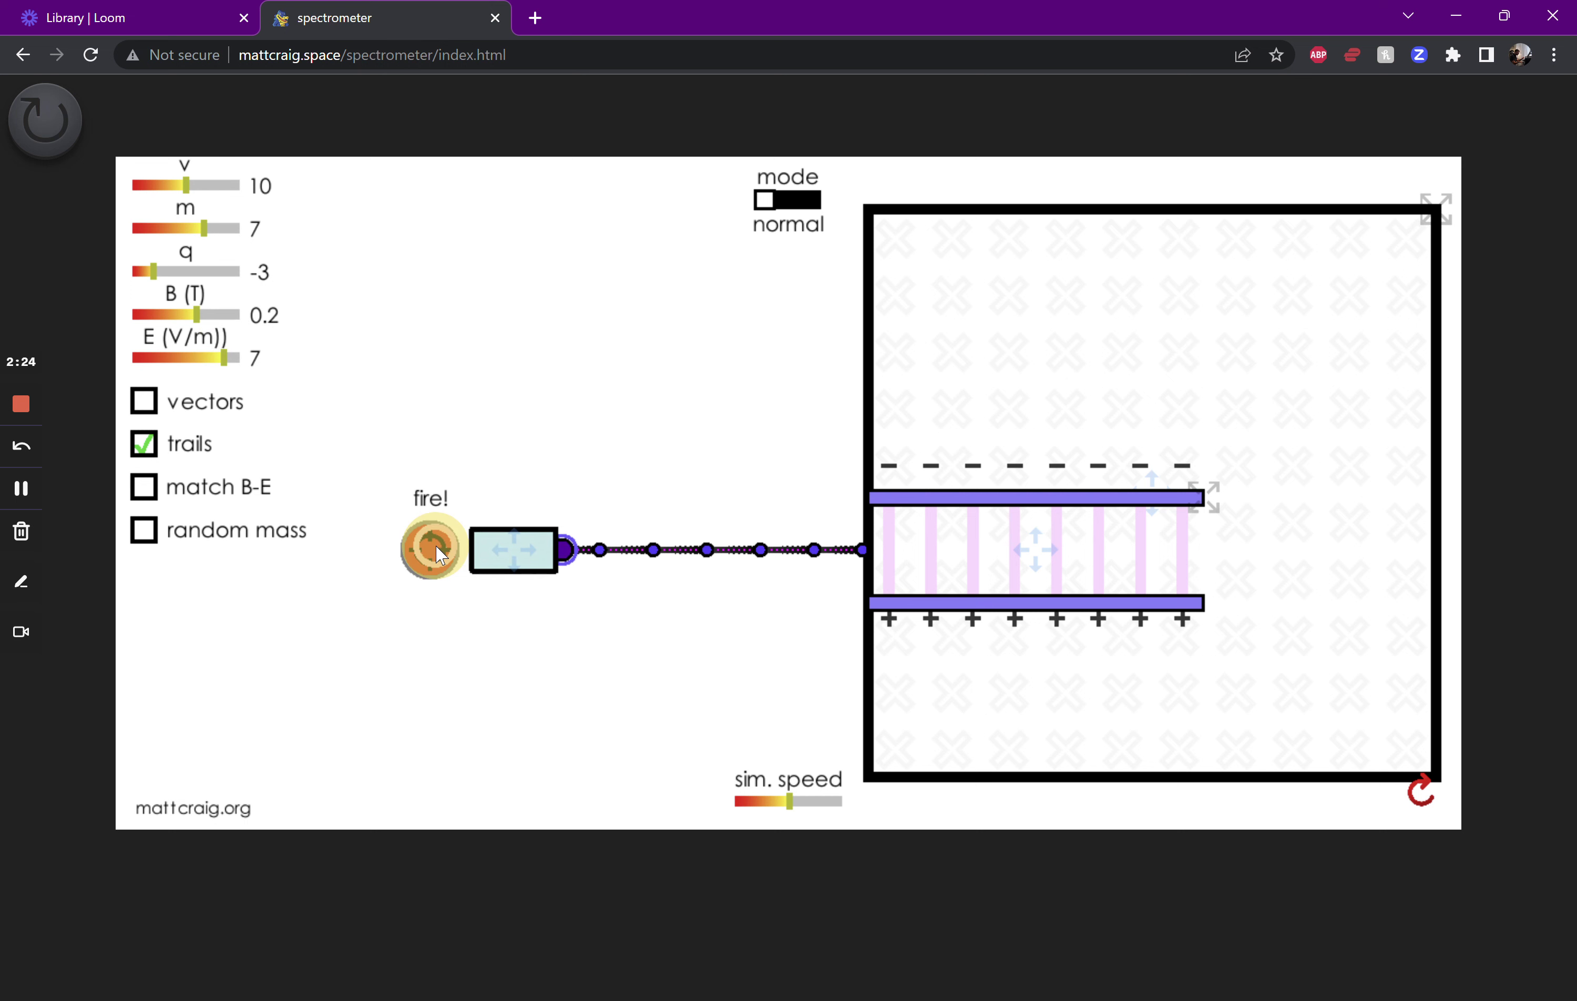
Step: Fire particles into the capacitor with E at -7 V/m and again with E at 0
click(222, 223)
drag(192, 361, 147, 358)
click(427, 549)
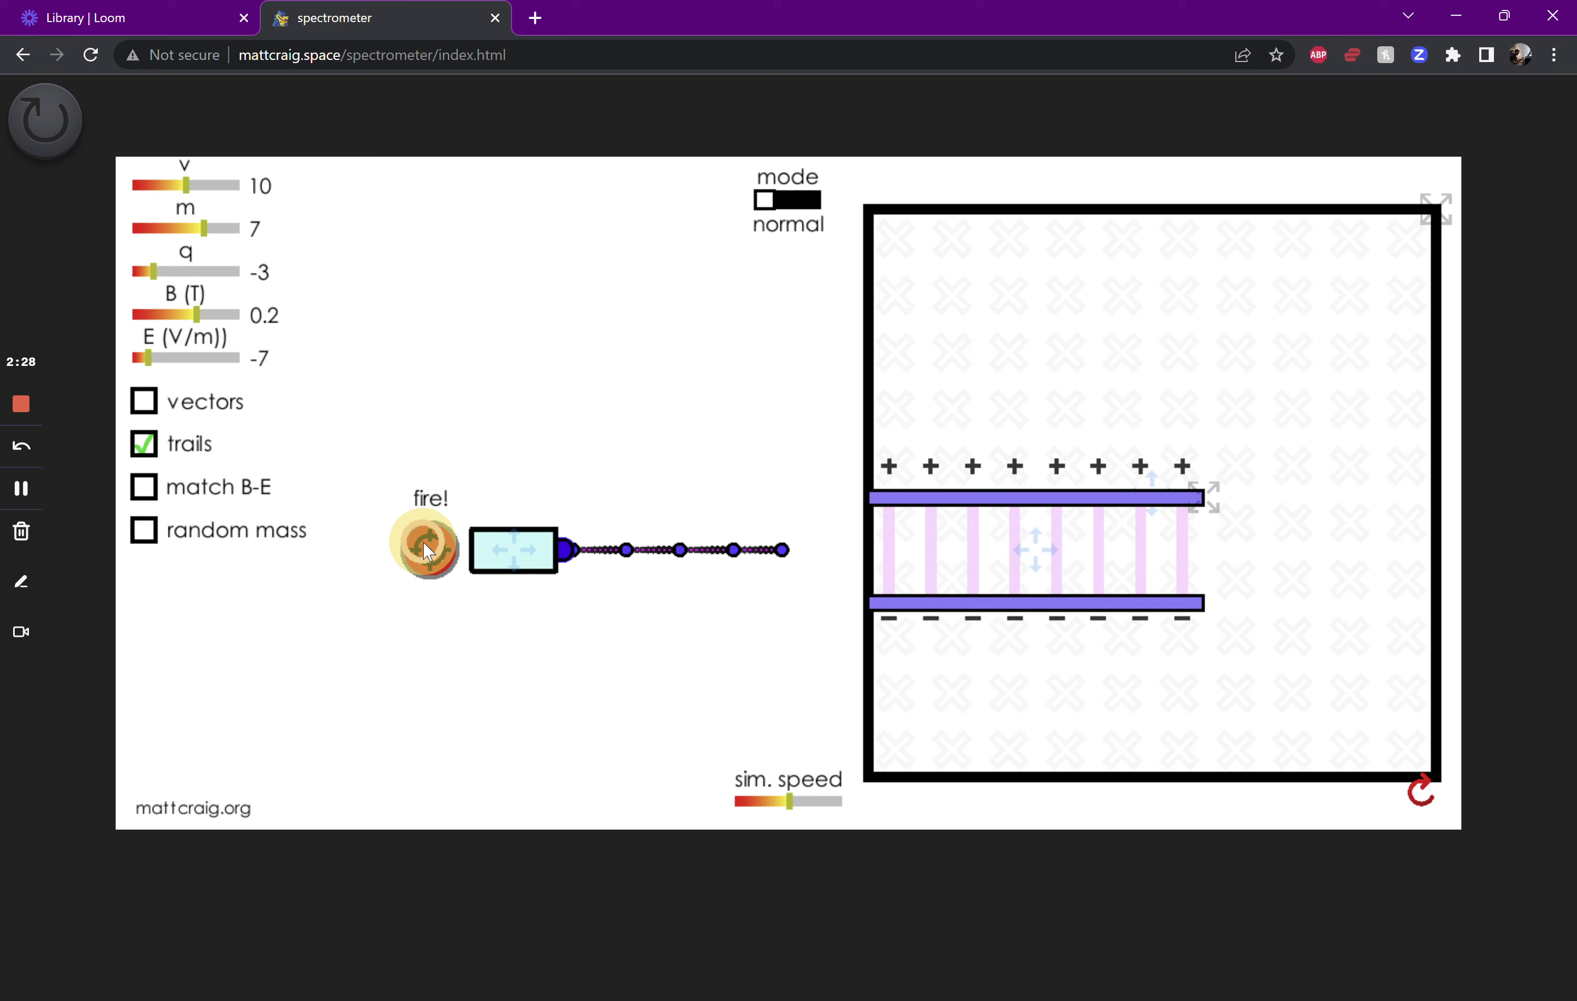
drag(147, 358, 186, 357)
click(429, 549)
Step: Fire particles into the capacitor with E at -1 V/m and again at -2 V/m
click(199, 315)
drag(189, 354, 182, 355)
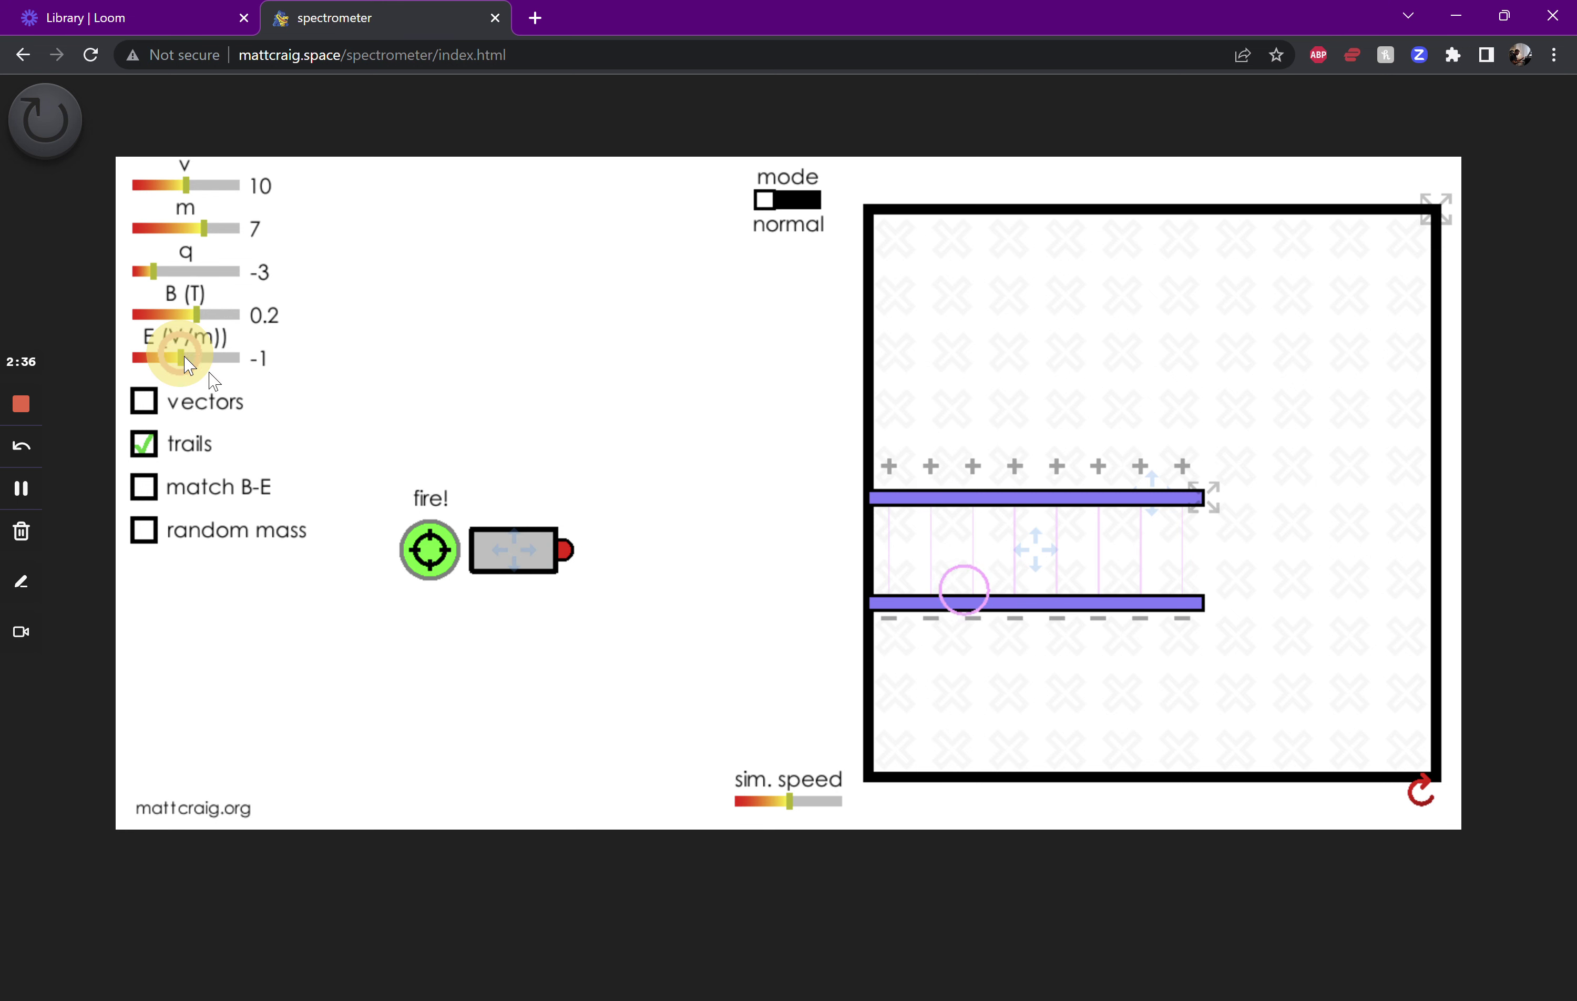
click(431, 551)
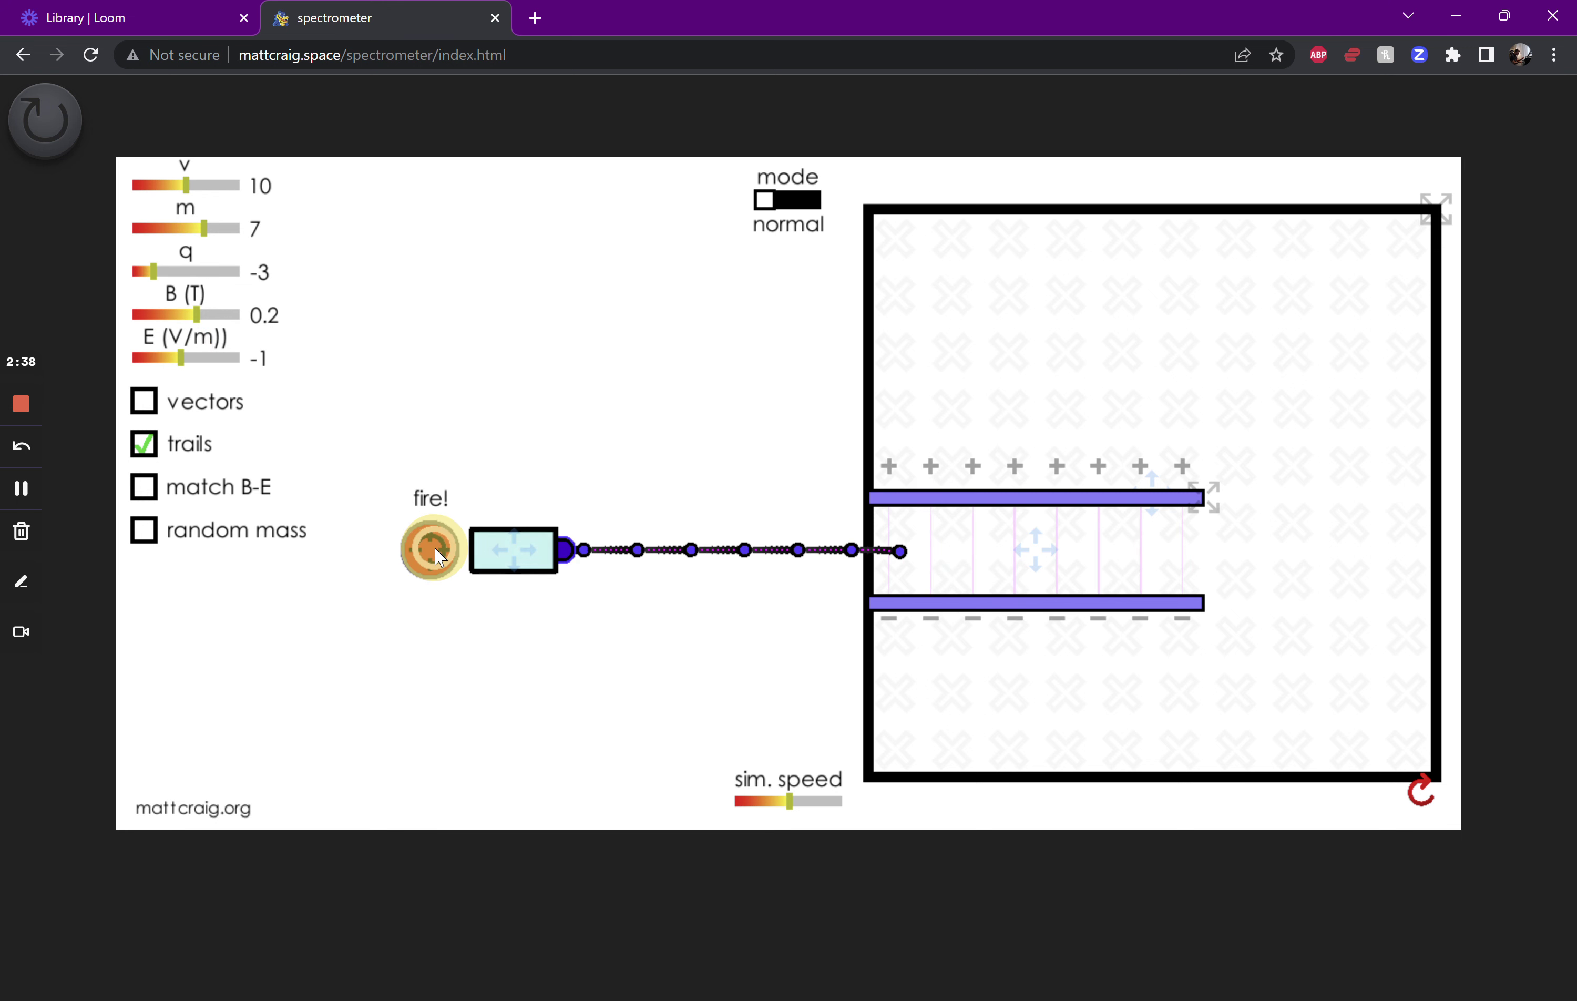
click(192, 362)
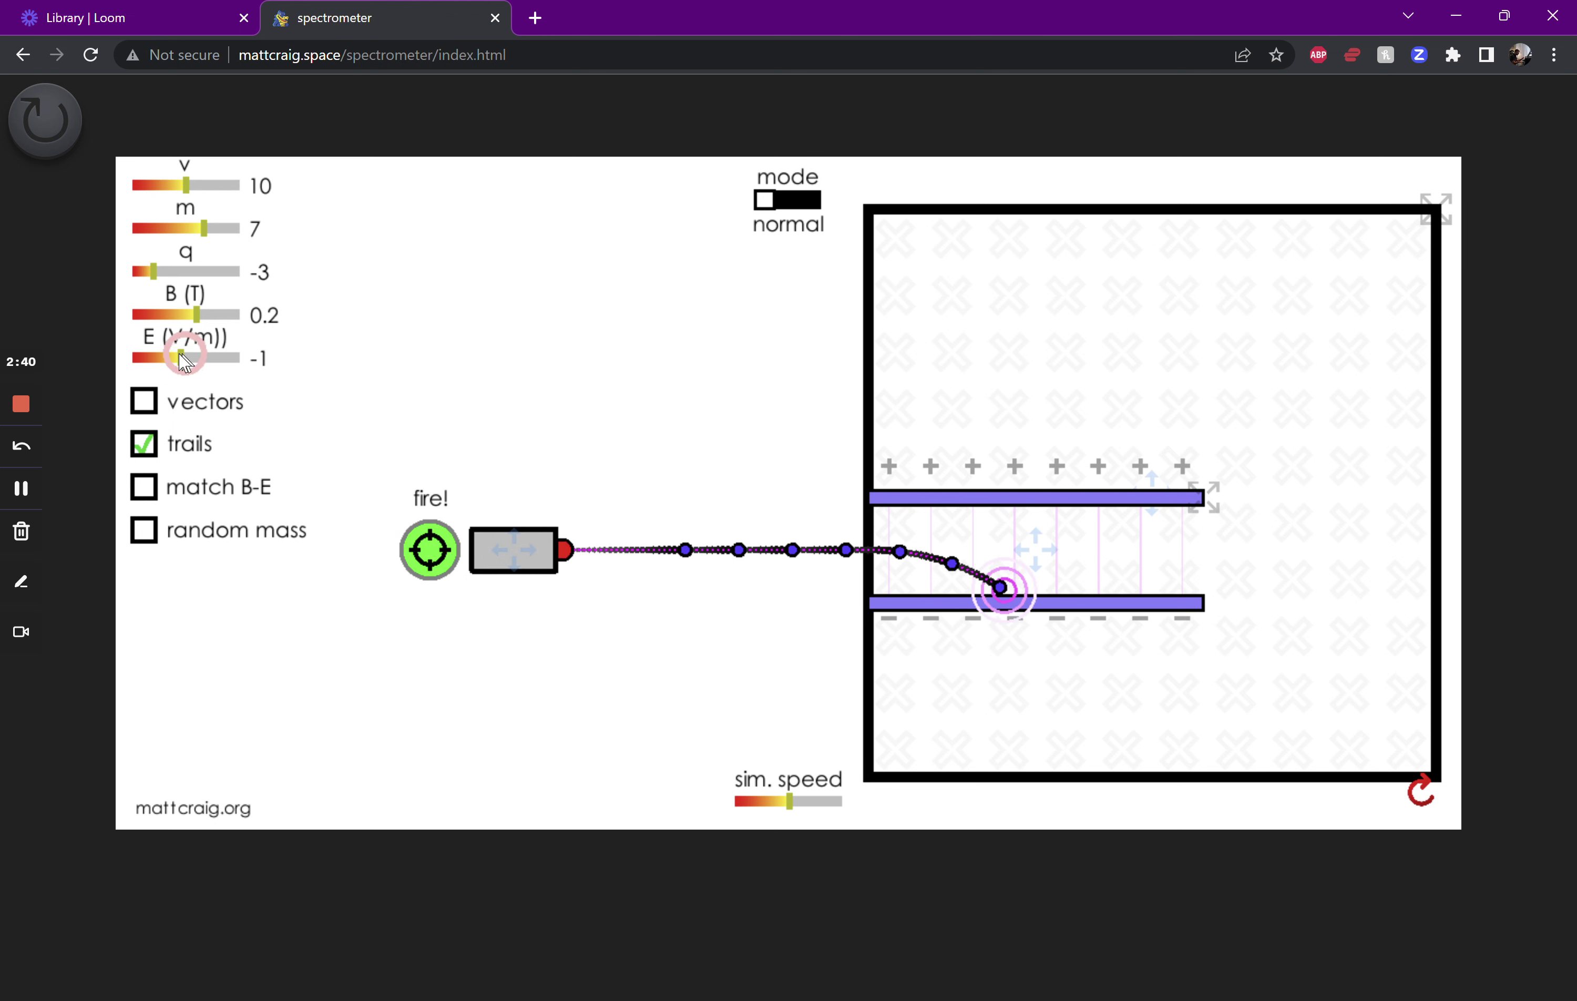
drag(176, 358, 179, 361)
click(417, 533)
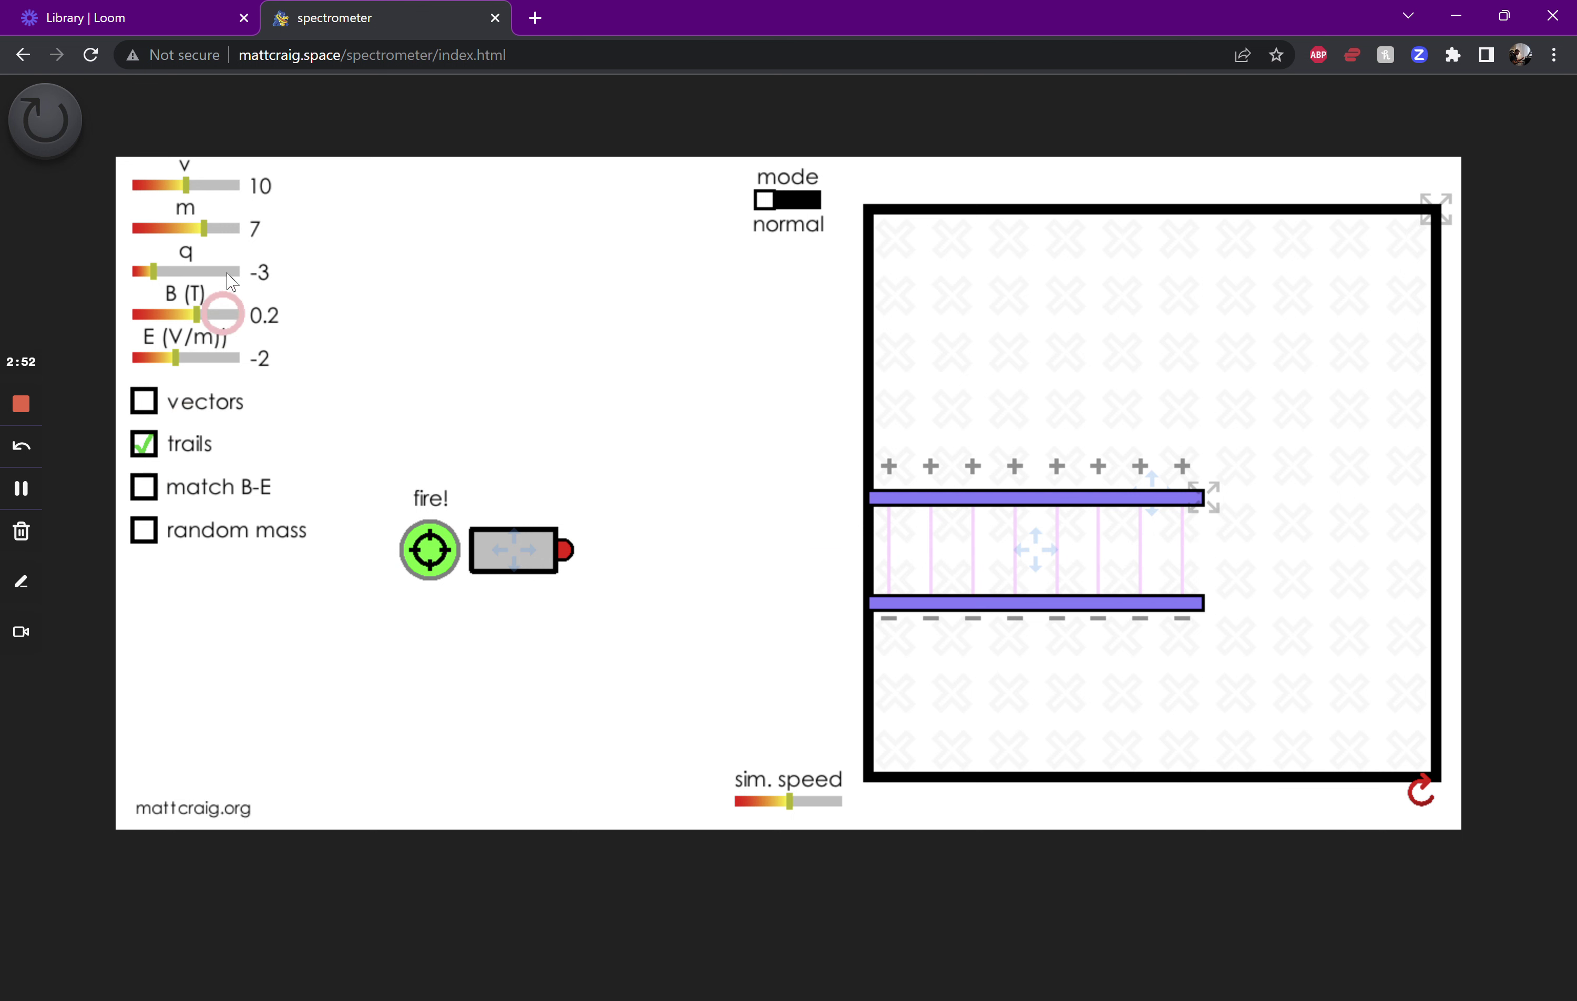
Step: Set velocity to 12, mass to 4, charge to 2 and B to 0.7 T, and enable matching of B and E
click(206, 186)
click(169, 228)
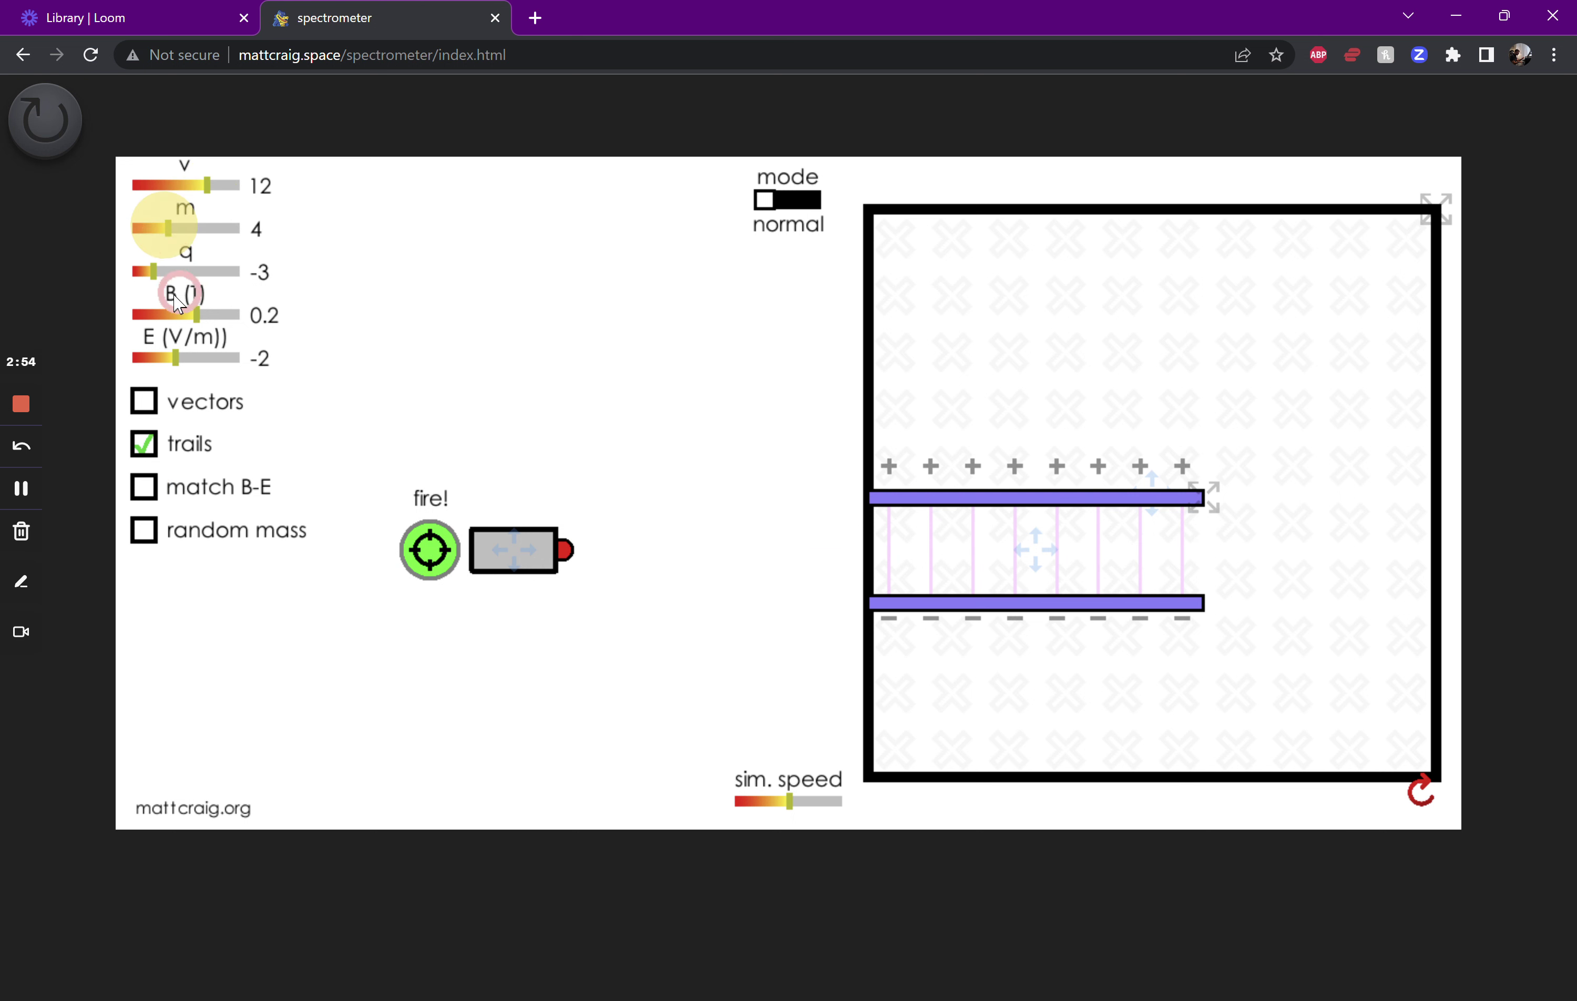
click(205, 271)
click(225, 311)
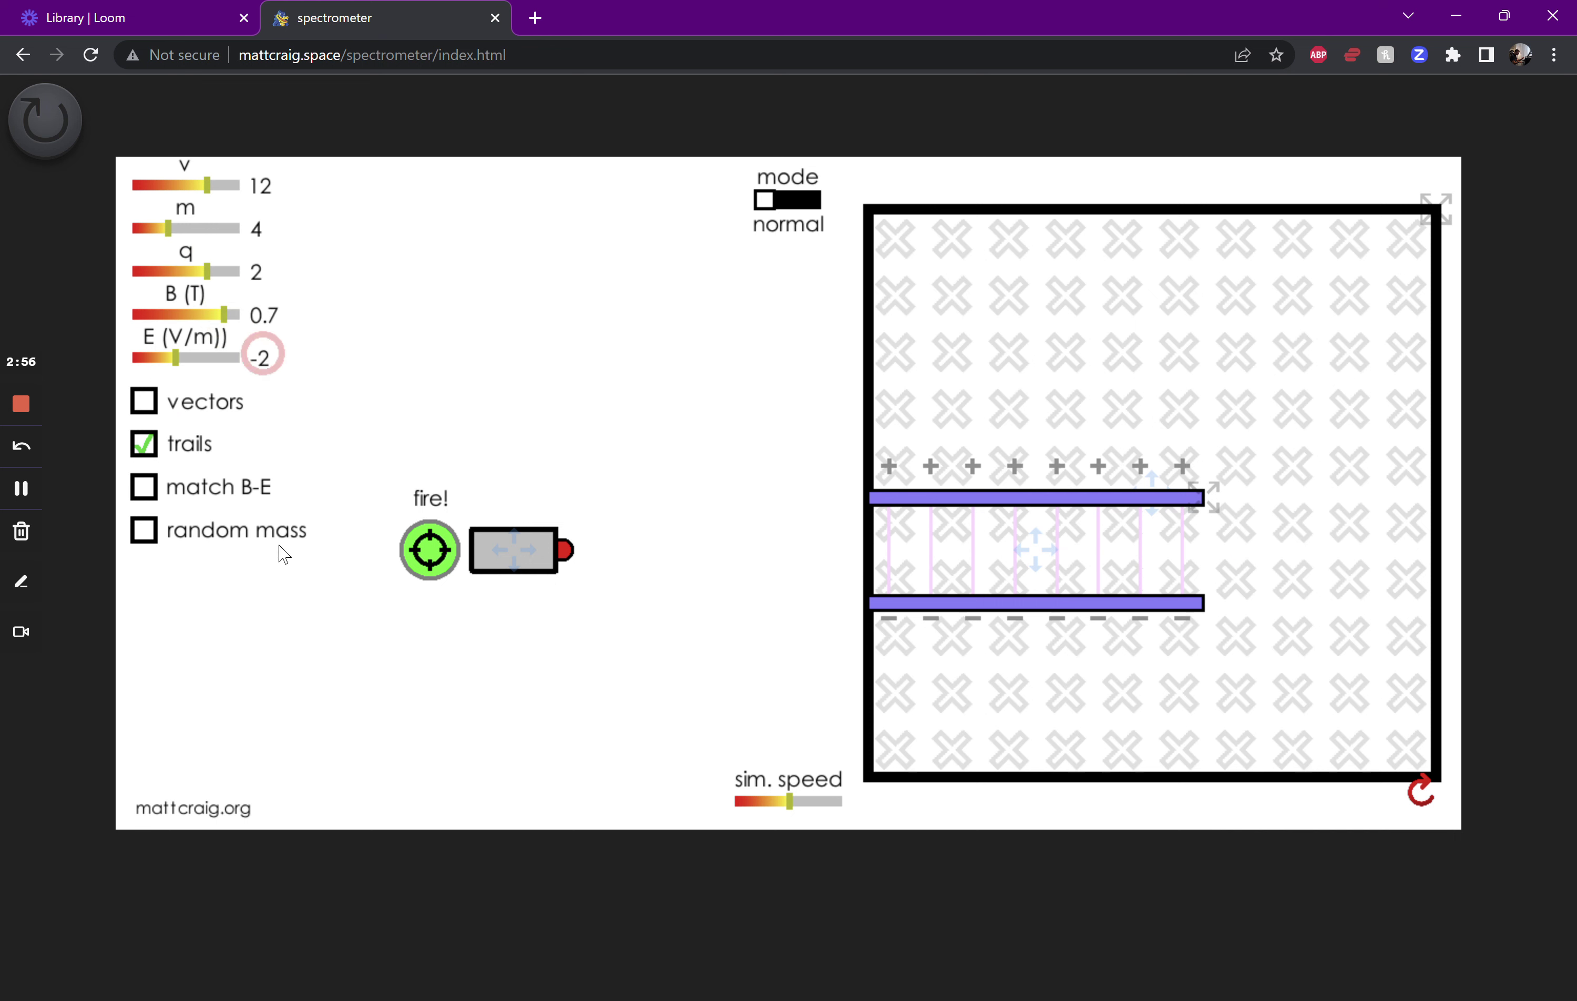
click(147, 493)
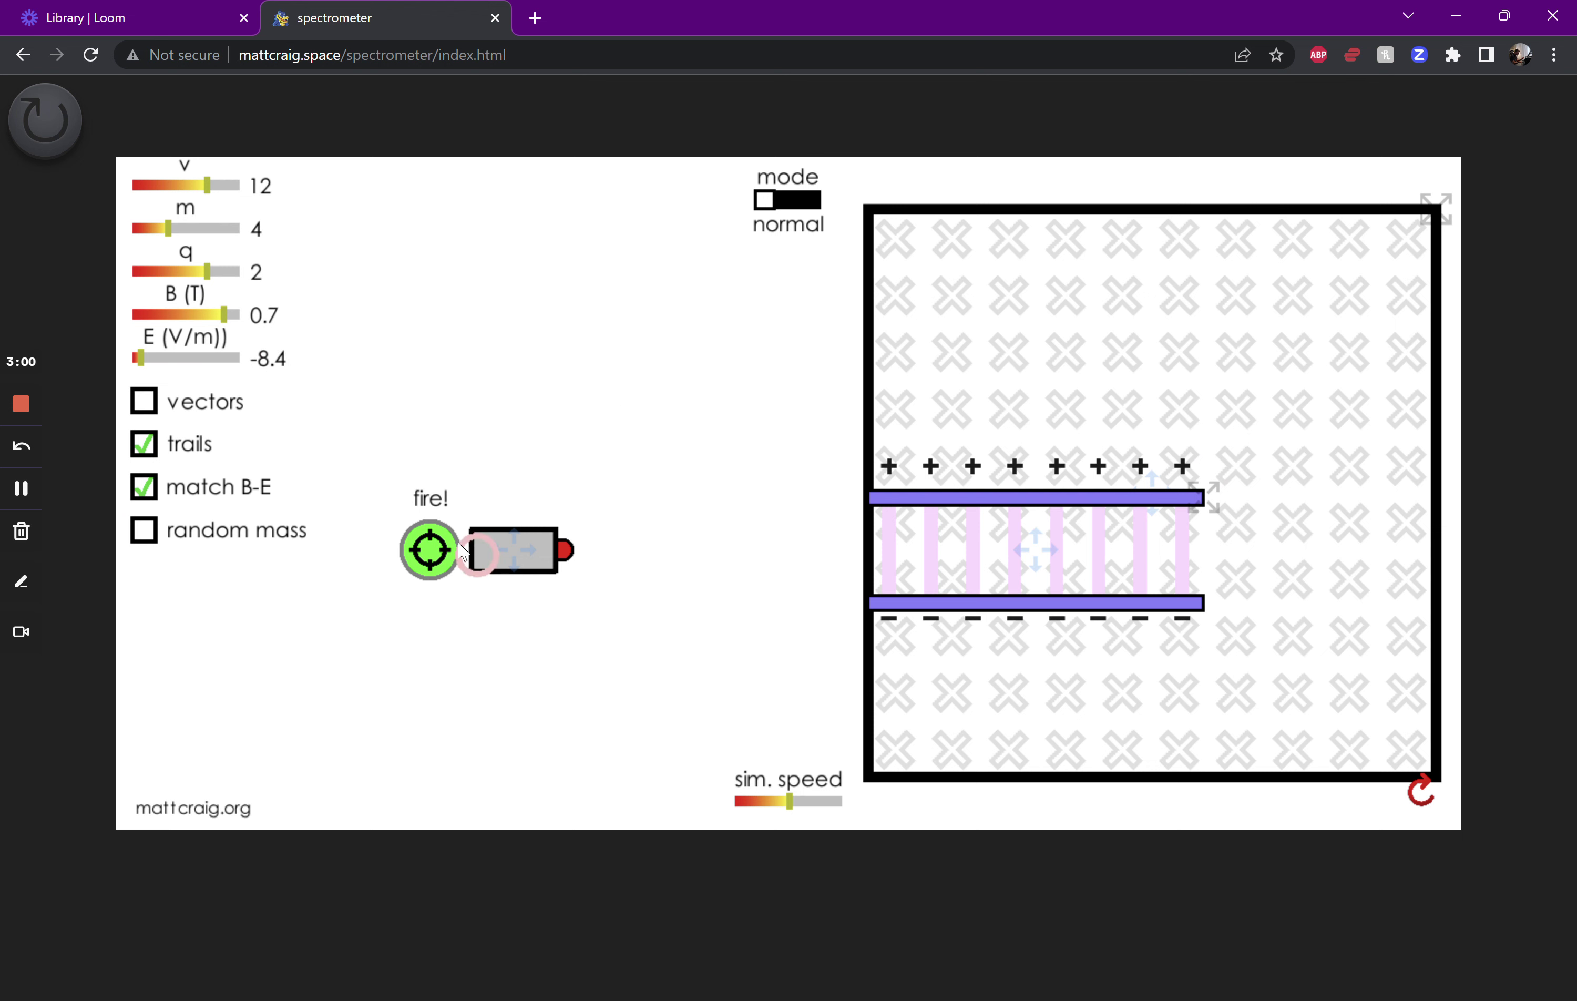
Step: Fire particles through the capacitor with B and E matched at 0.7 T and -8.4 V/m, and clear the particles
click(429, 543)
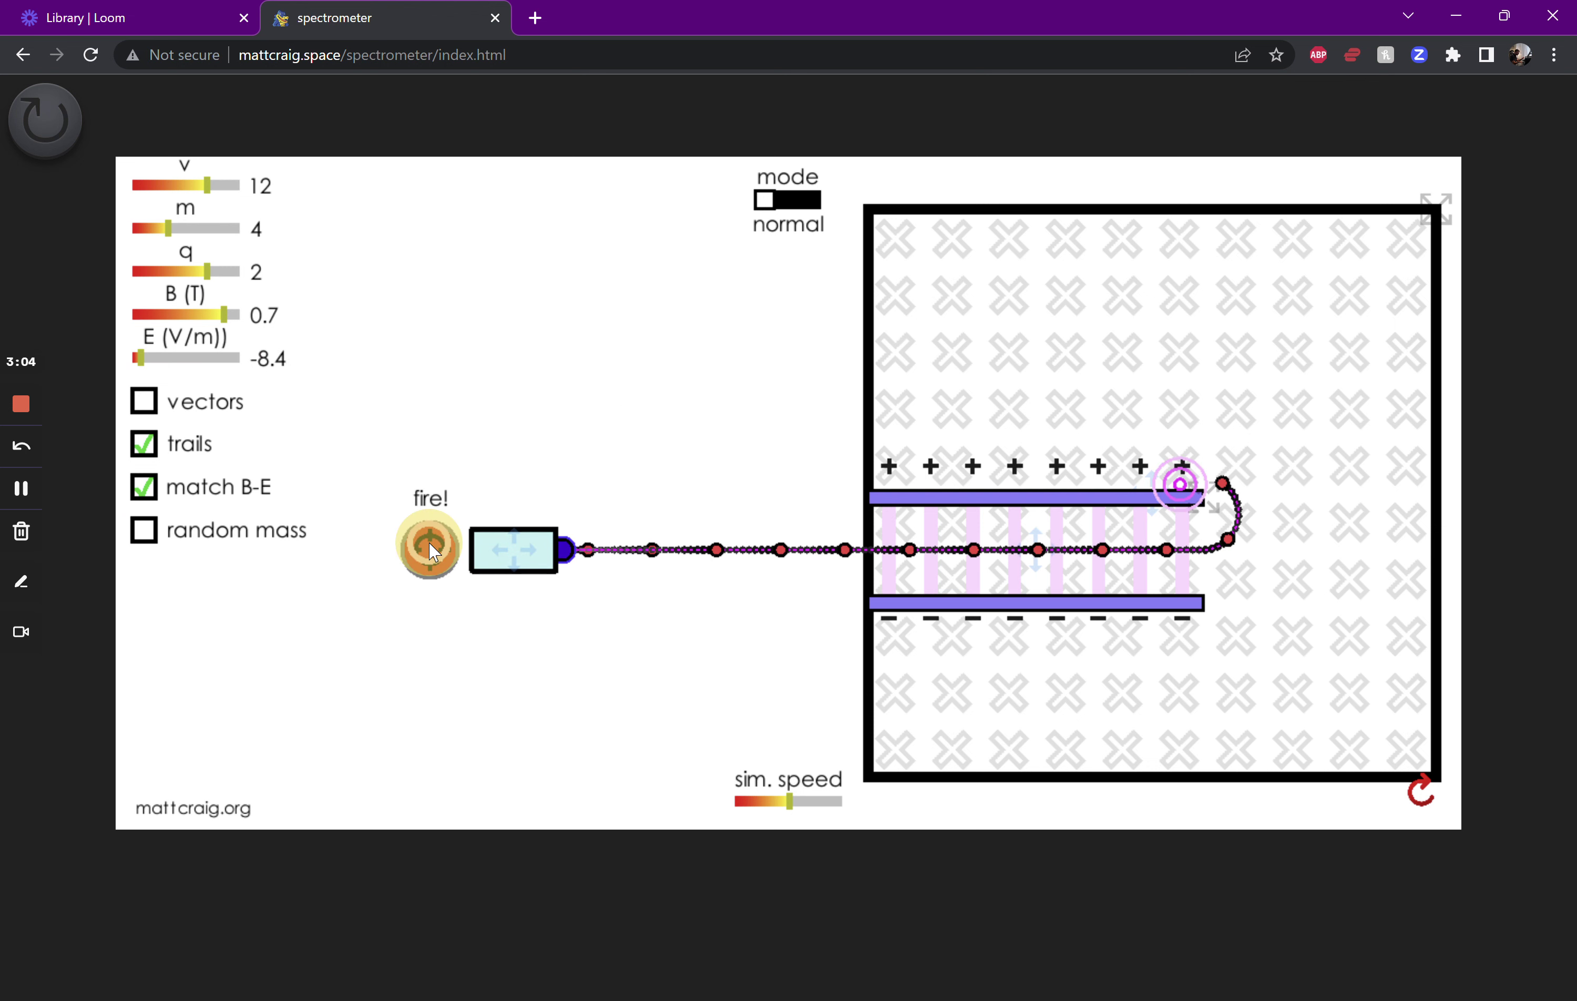
click(1279, 746)
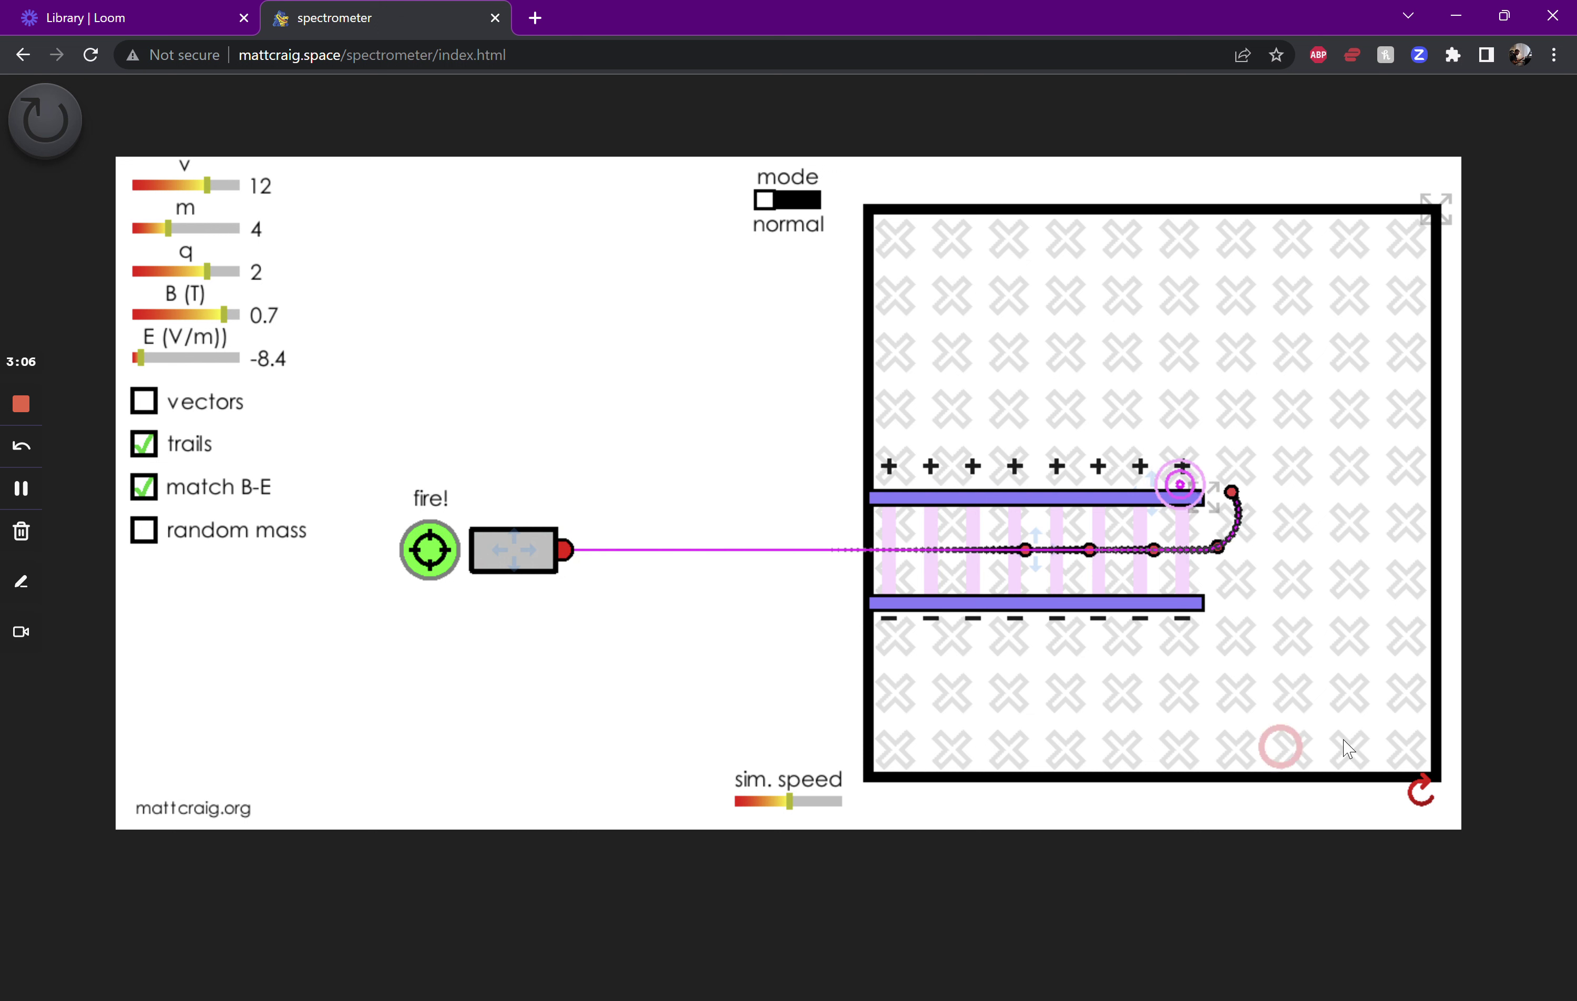
click(1420, 791)
Step: Switch the simulation to C-14 mode and fire a long series of carbon particles into the magnetic field
click(793, 206)
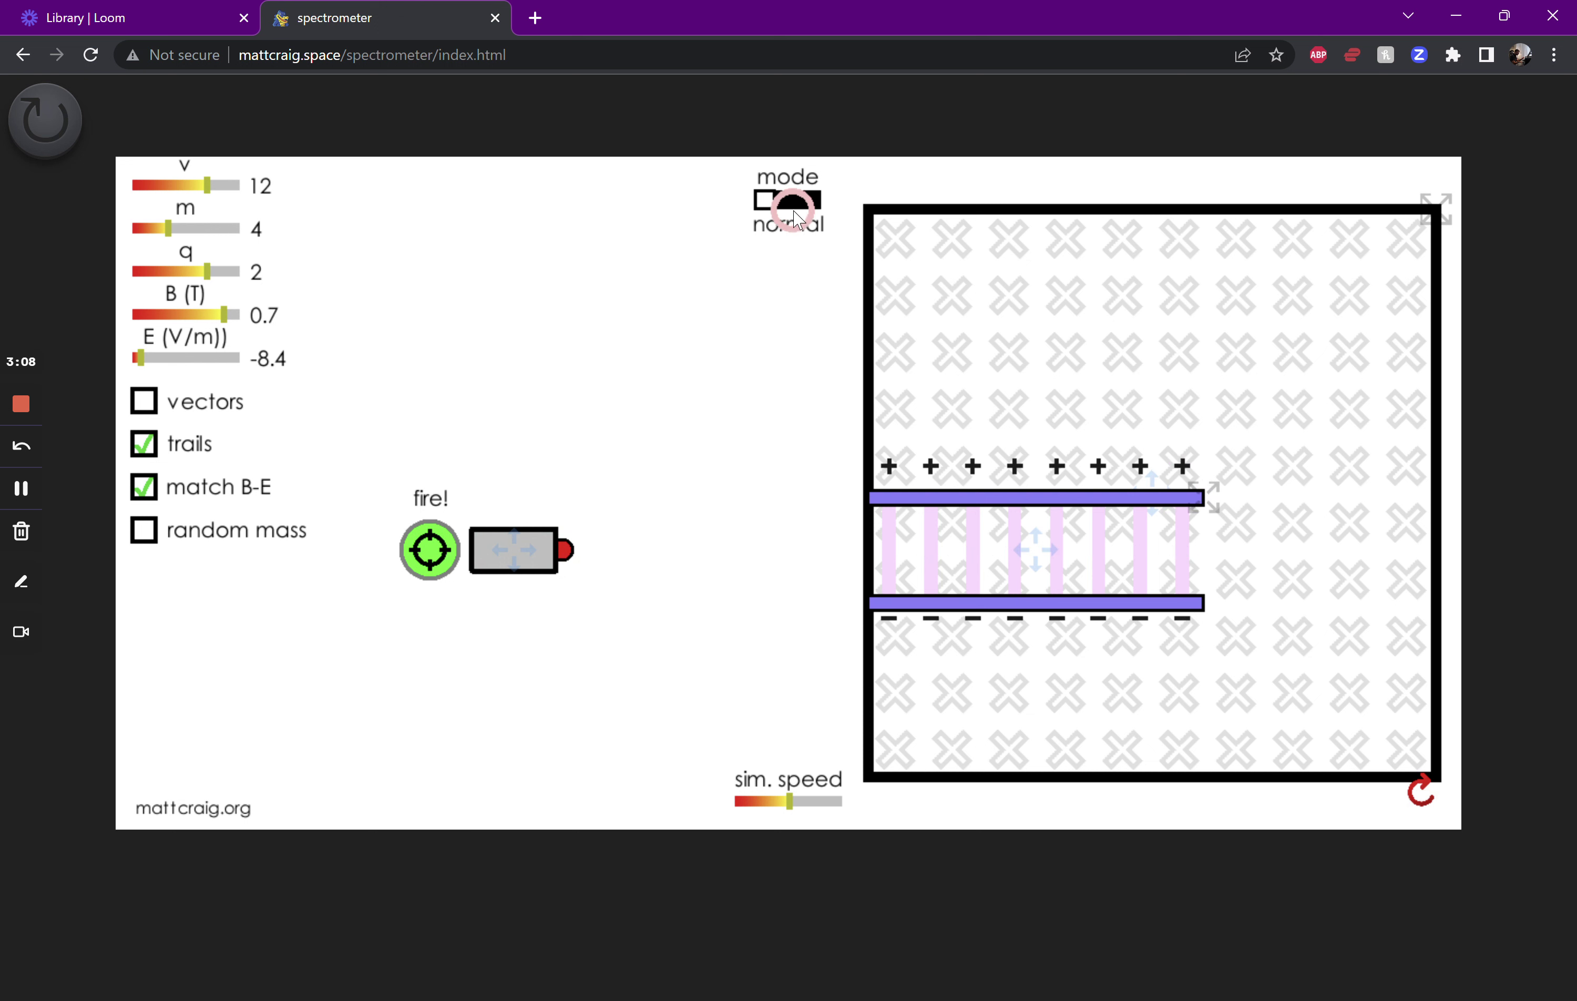
click(801, 202)
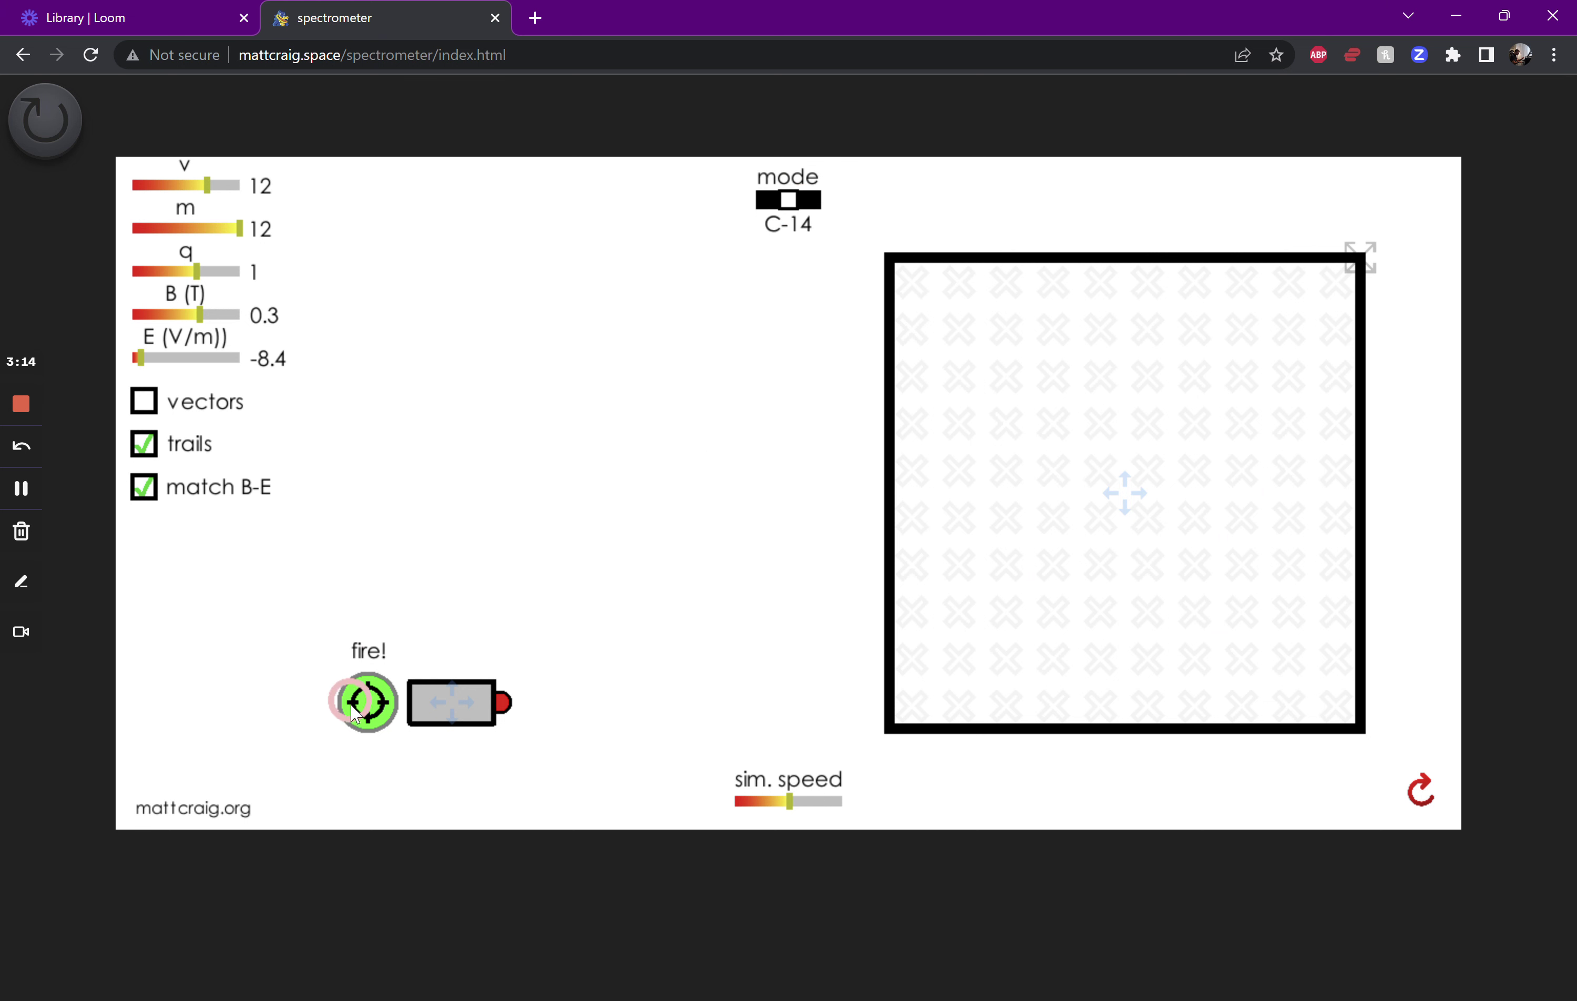
click(368, 713)
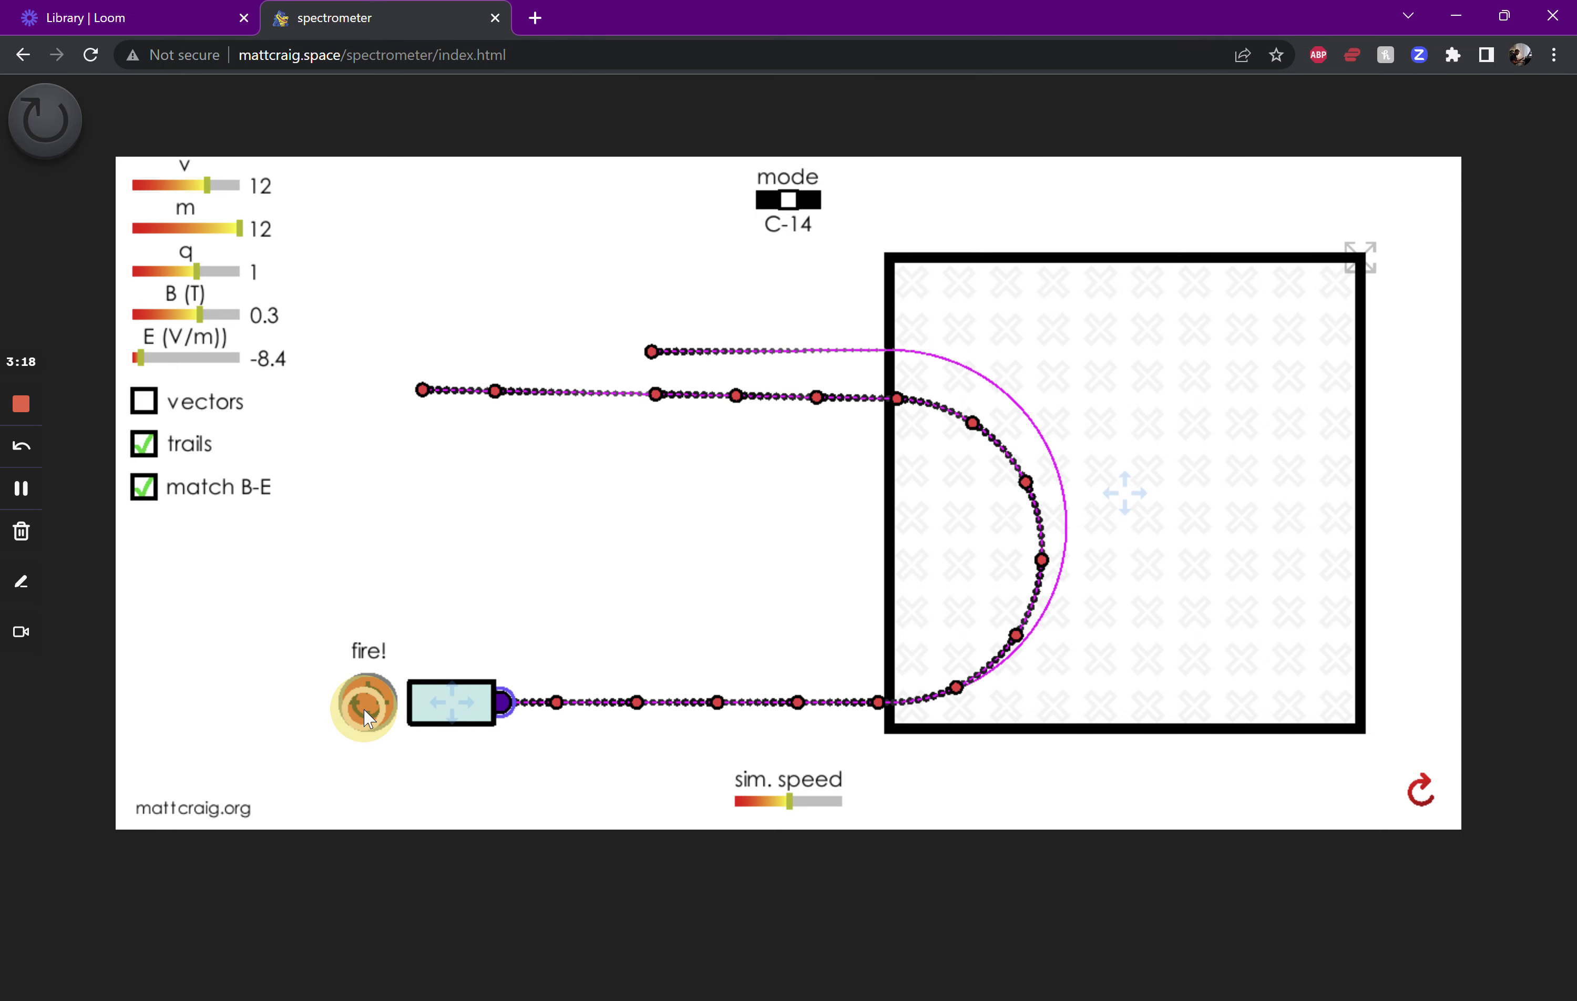
click(363, 708)
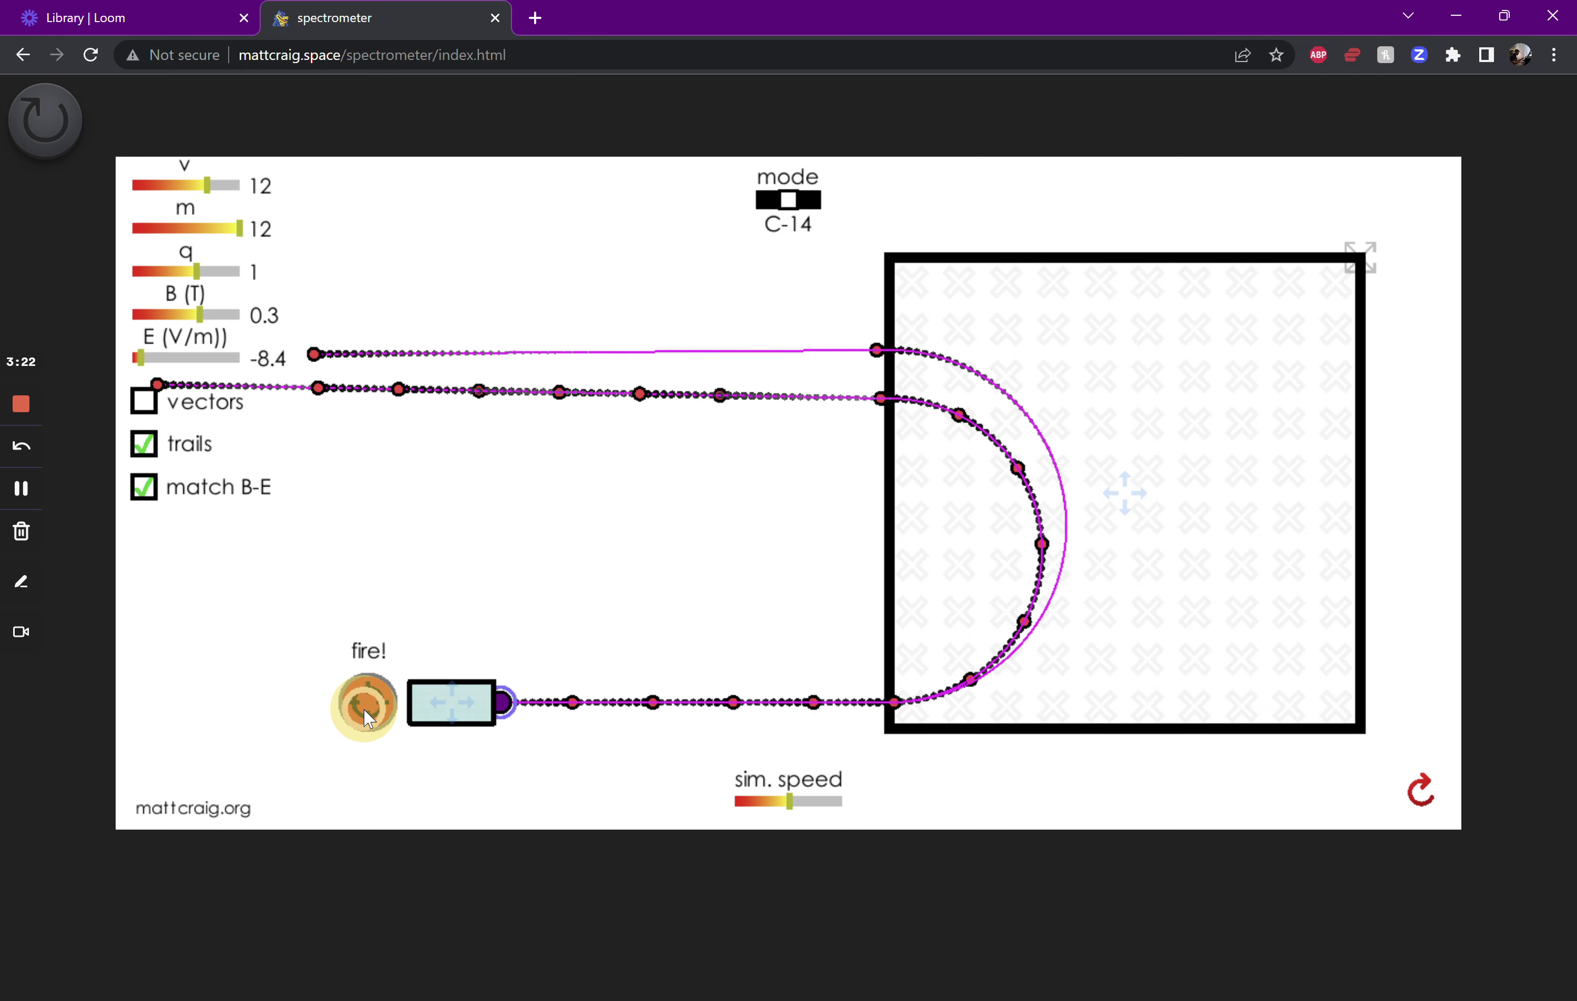
click(374, 715)
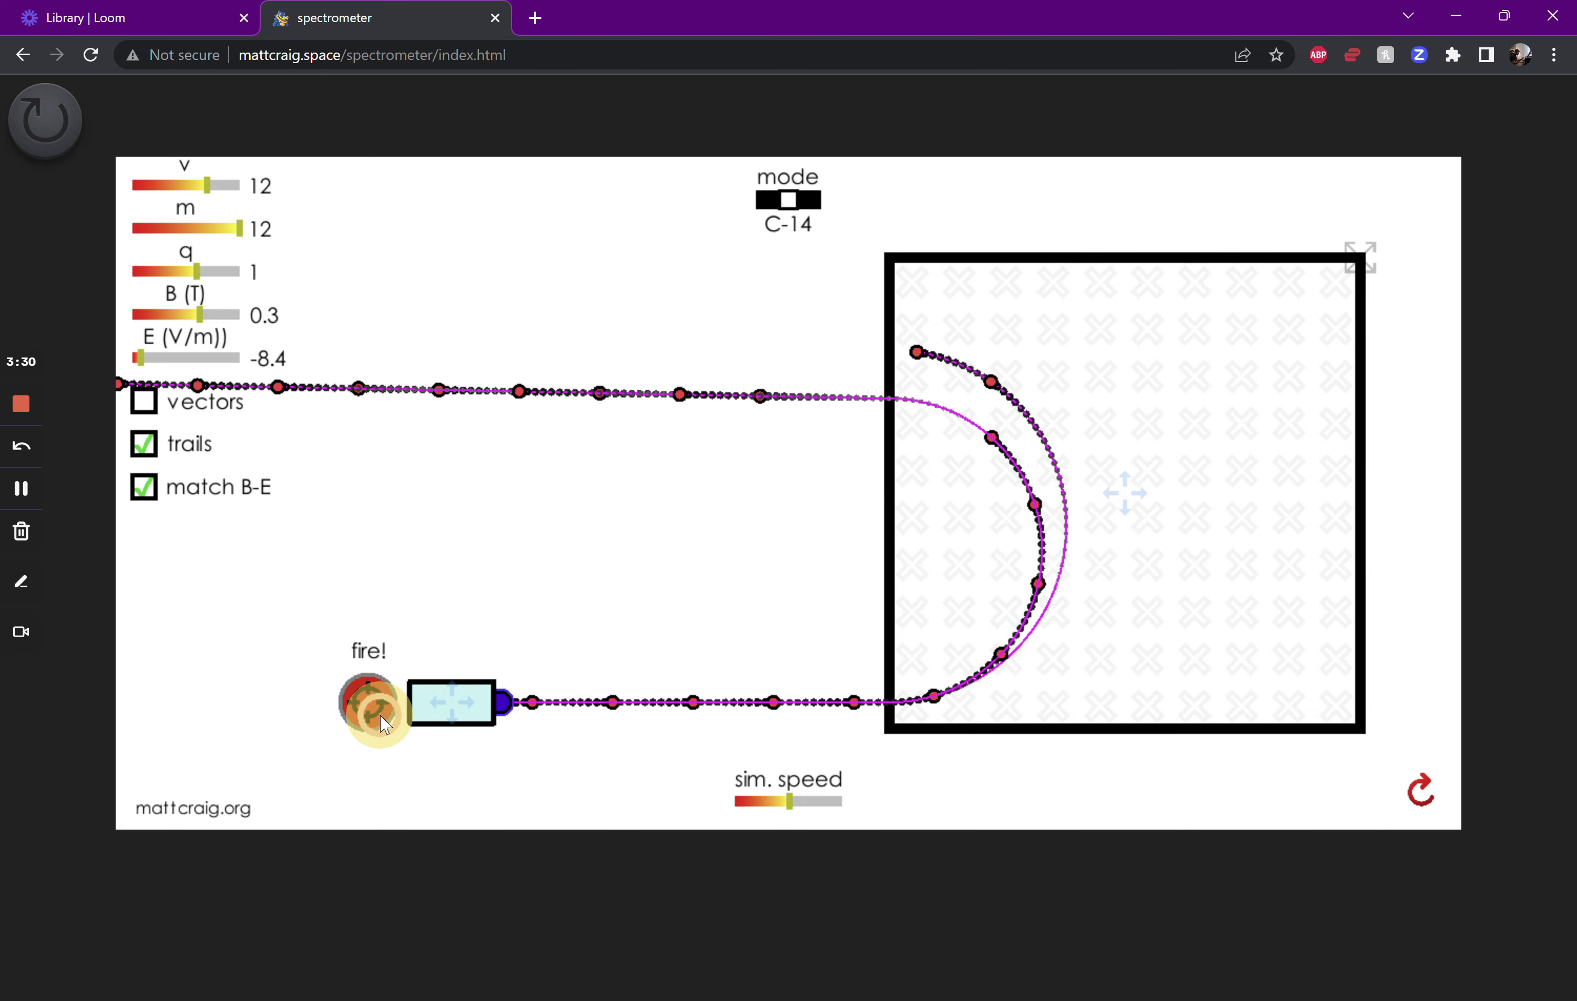
click(384, 722)
Step: Fire a long series of particles between the plates in velocity selector mode, and return the simulation to normal mode
click(798, 202)
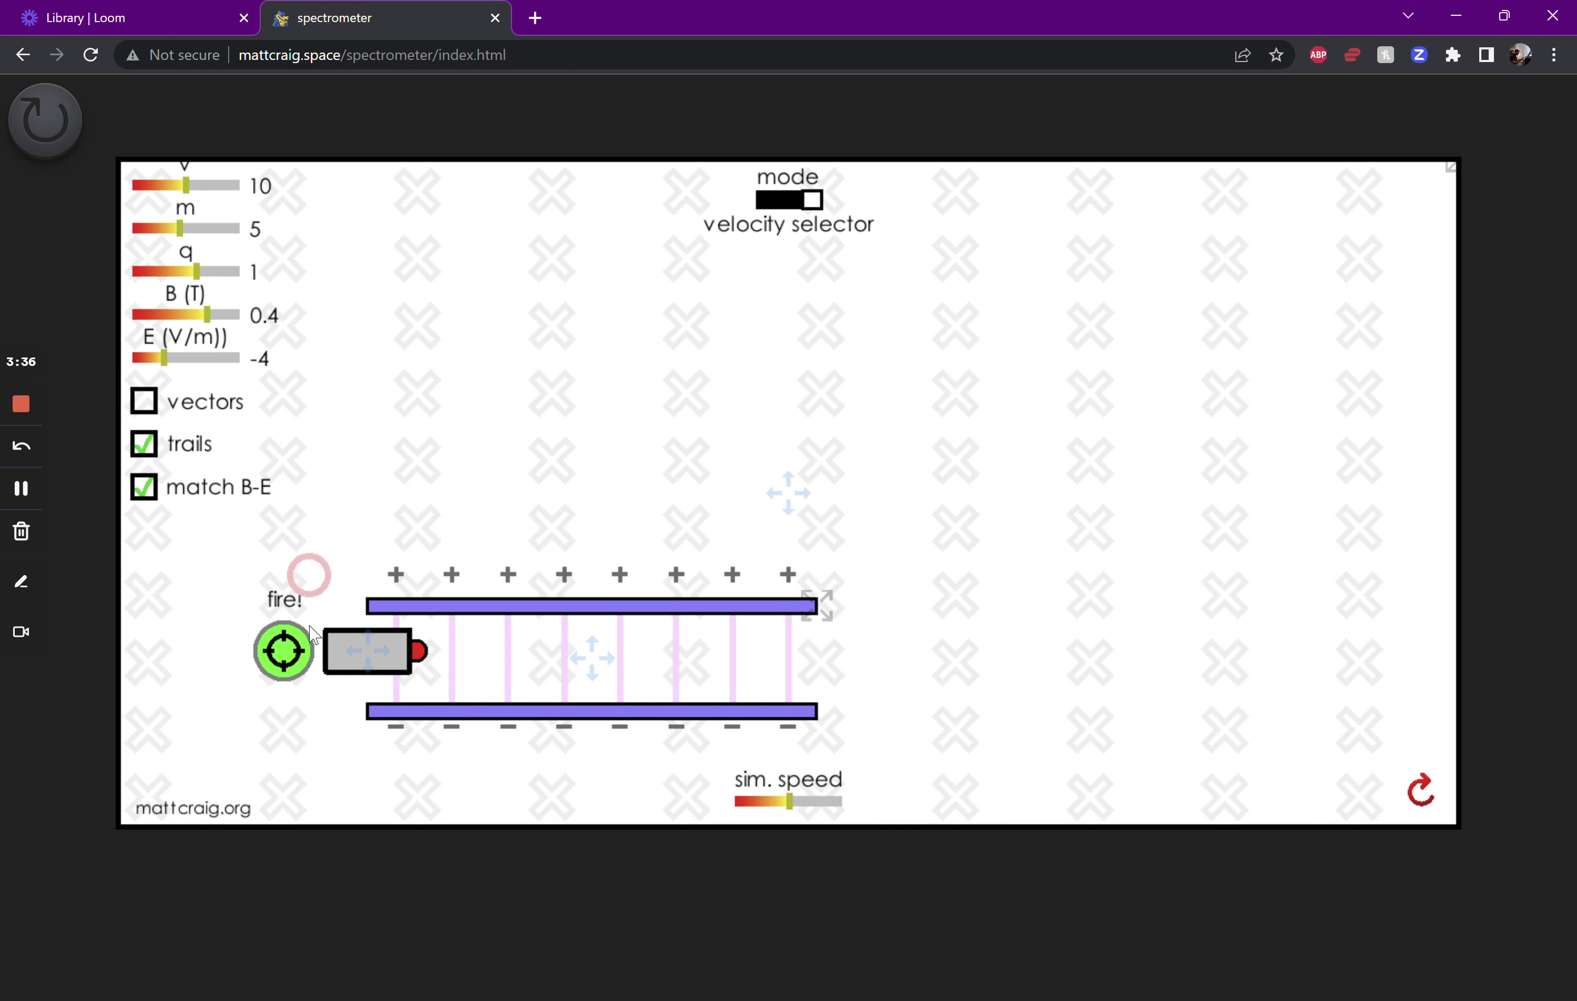
click(286, 648)
click(286, 648)
click(286, 648)
click(286, 648)
click(286, 649)
click(286, 649)
click(286, 649)
click(286, 649)
click(286, 649)
click(286, 649)
click(286, 649)
click(286, 649)
right_click(286, 649)
click(286, 649)
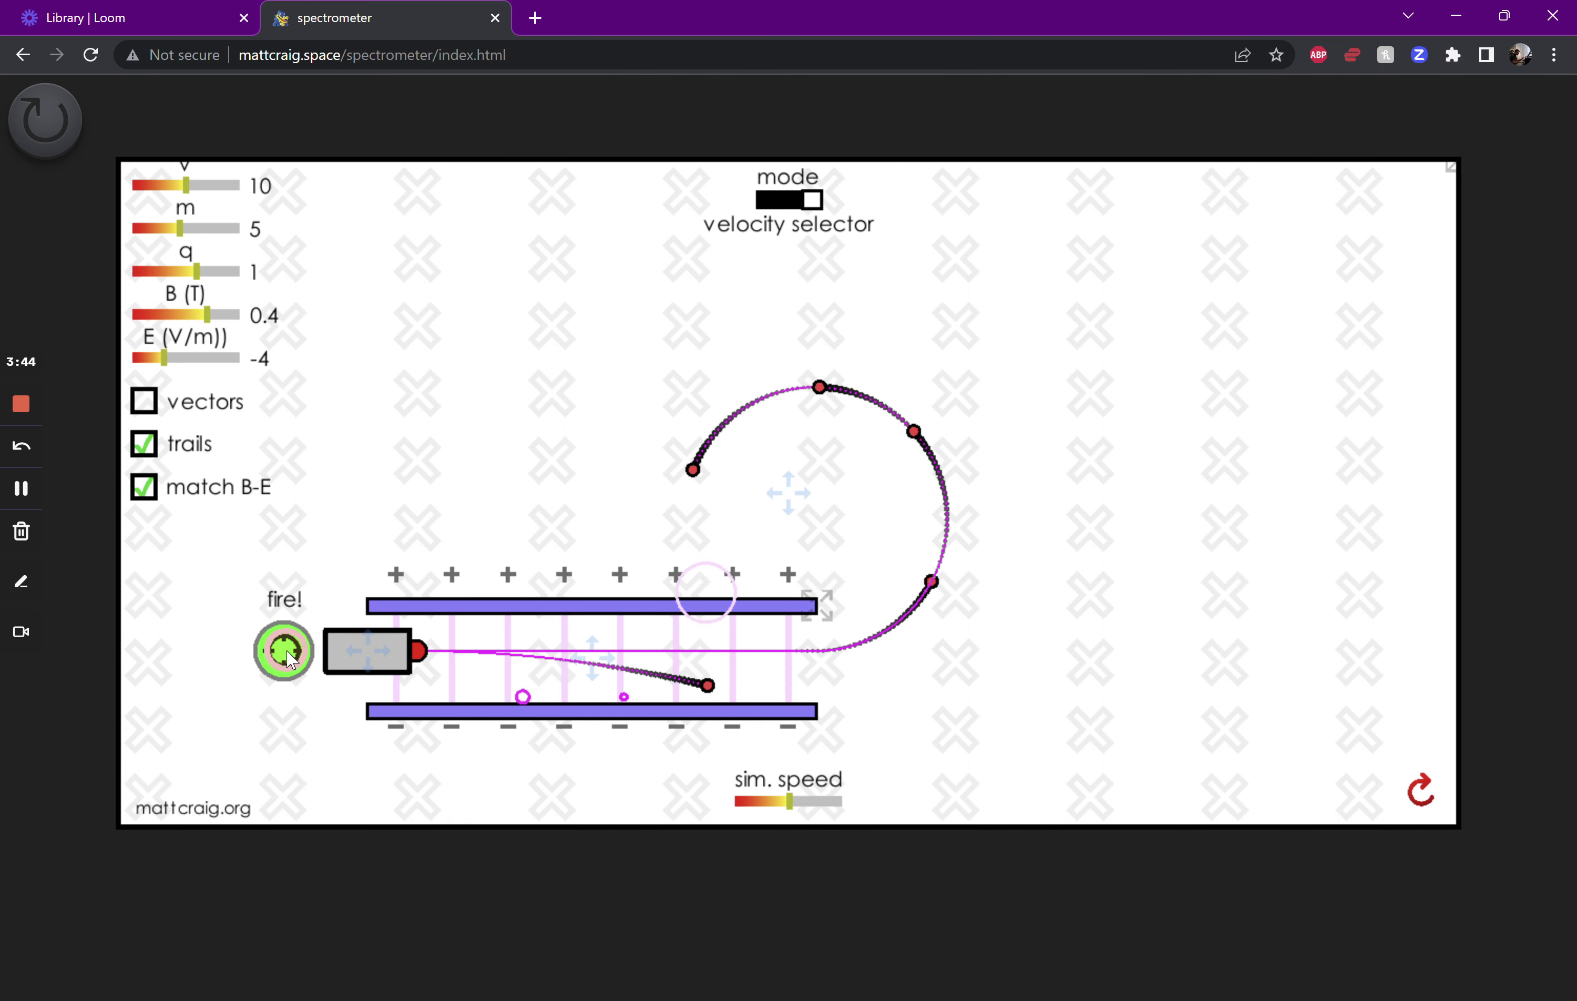
click(286, 649)
click(286, 649)
click(286, 649)
click(286, 650)
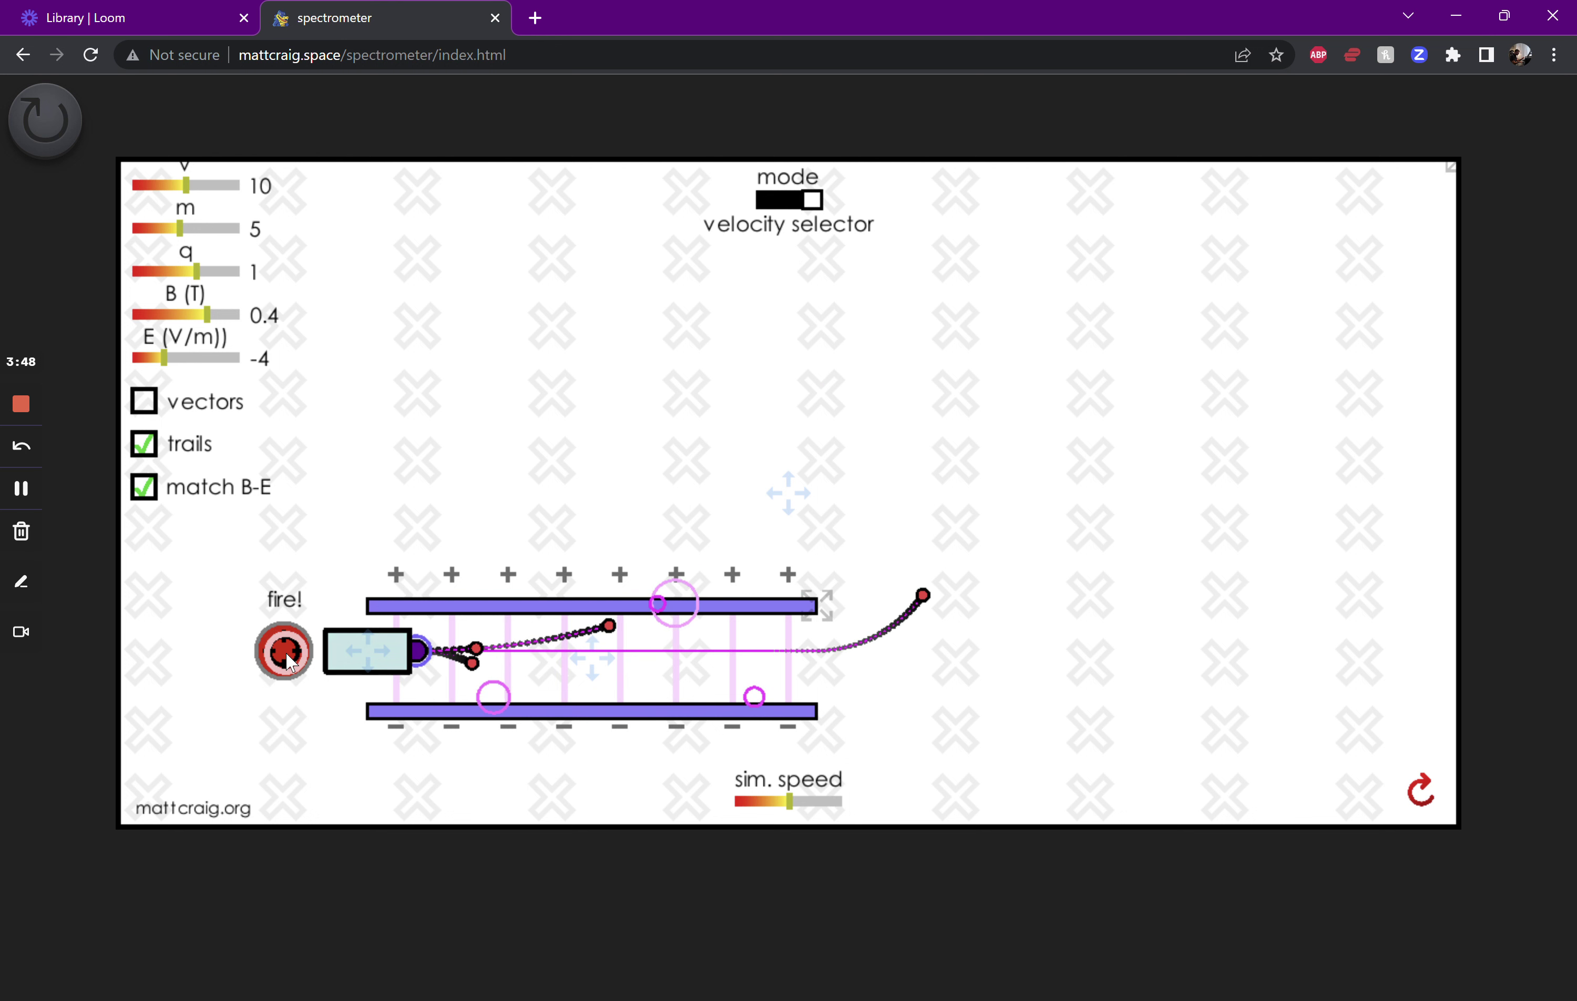
click(806, 194)
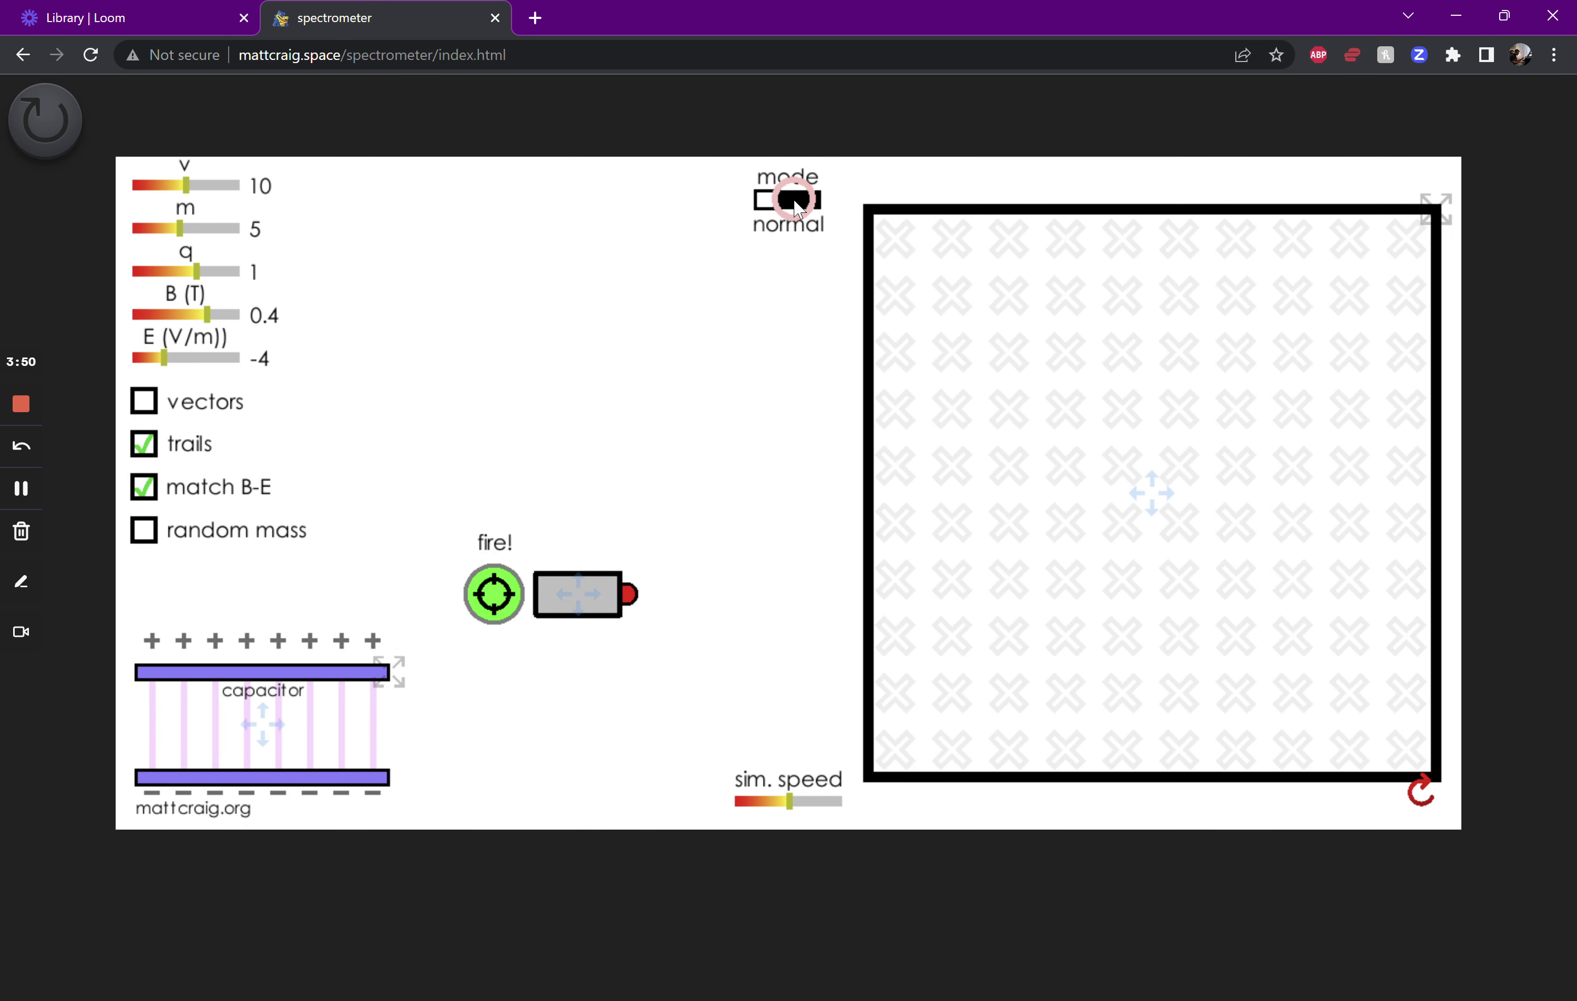